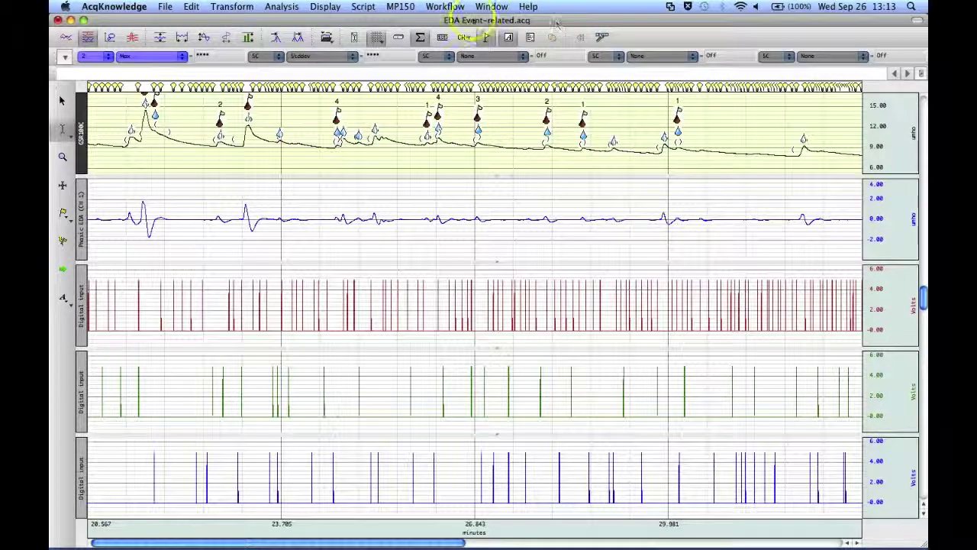
# Look through the Analysis and Help menus without picking a command.
pyautogui.click(283, 7)
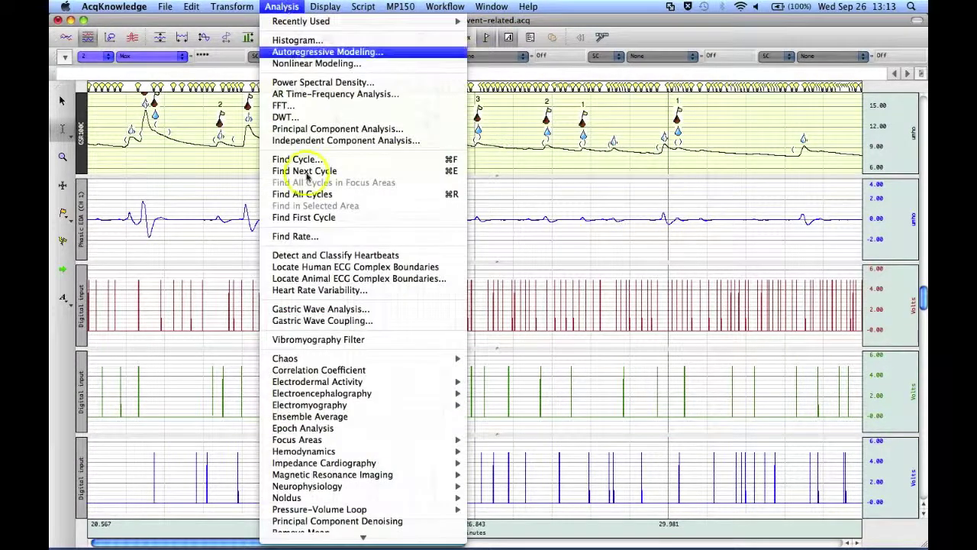
pyautogui.moveTo(374, 534)
pyautogui.moveTo(374, 510)
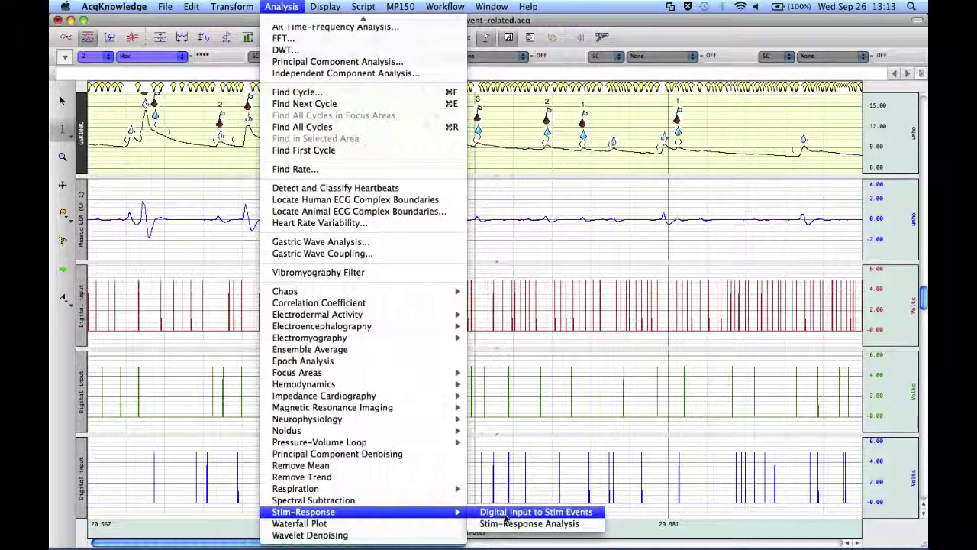
pyautogui.click(528, 6)
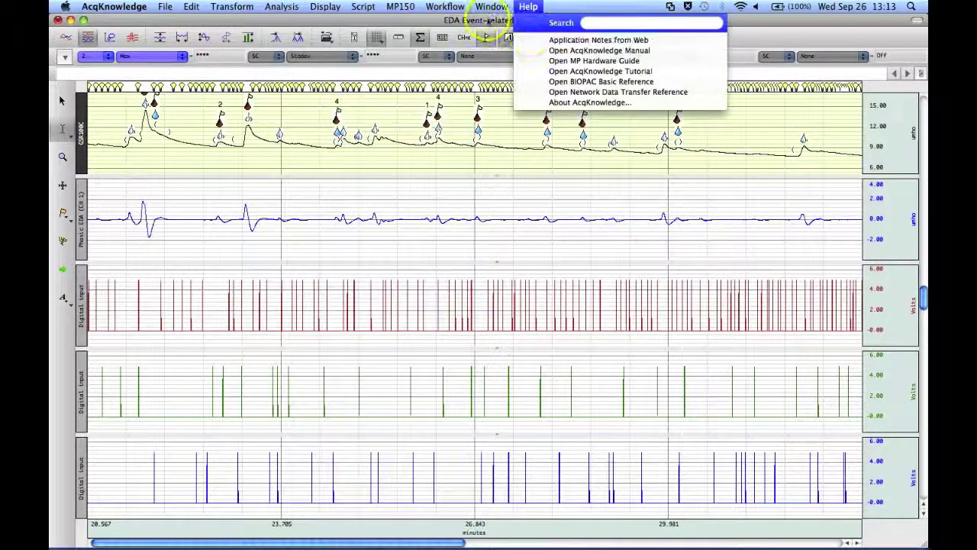
pyautogui.click(488, 25)
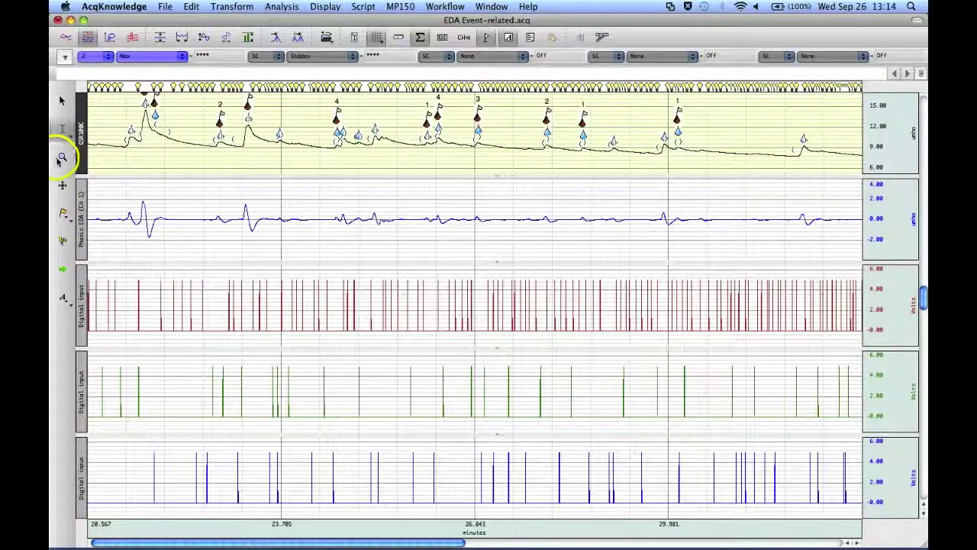
# Zoom in on roughly 1314–1374 s and check the first five stimulus event markers.
pyautogui.click(61, 157)
pyautogui.moveTo(162, 271); pyautogui.dragTo(224, 343)
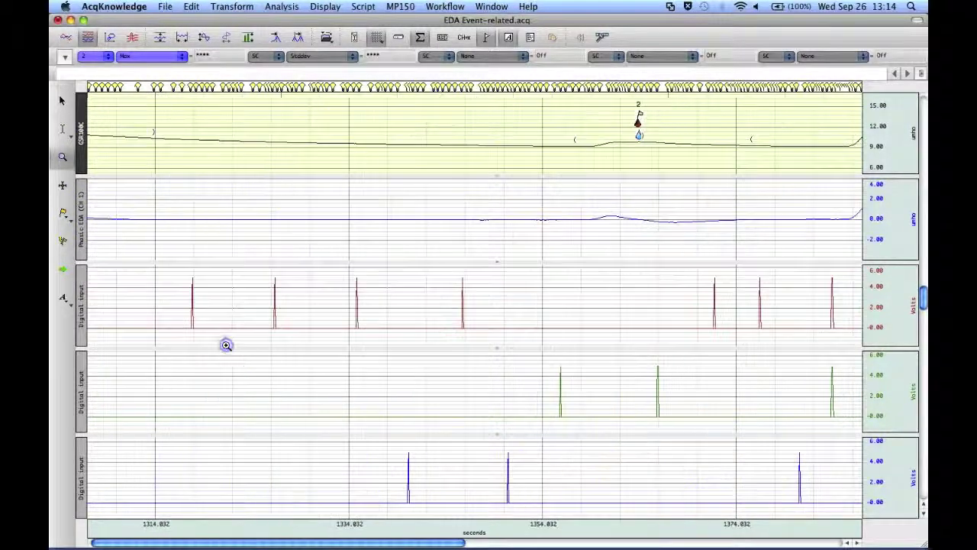
pyautogui.click(192, 87)
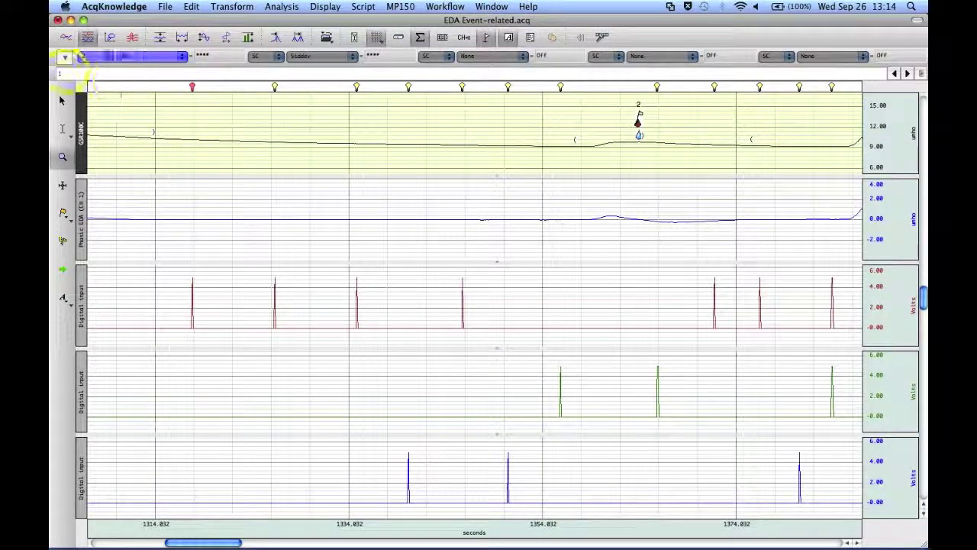
pyautogui.click(275, 87)
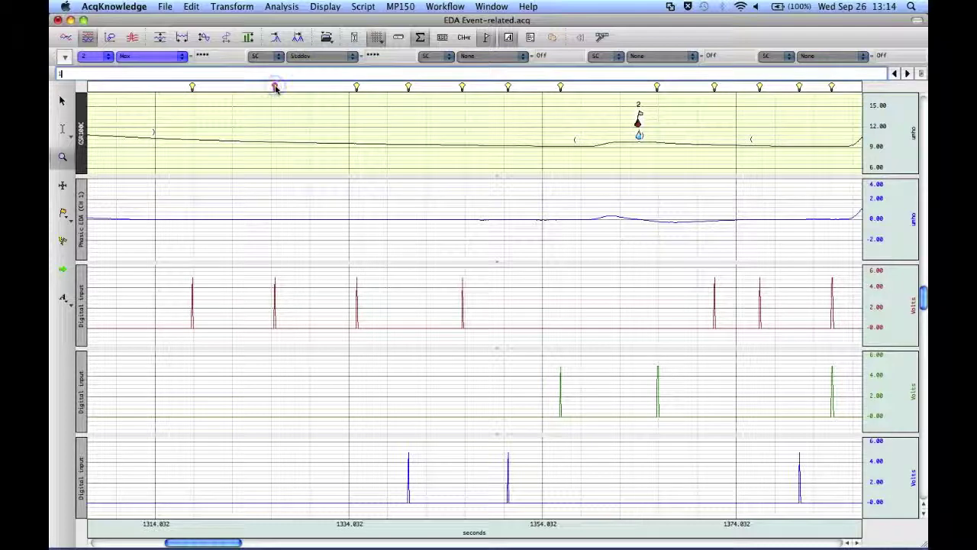
pyautogui.click(356, 87)
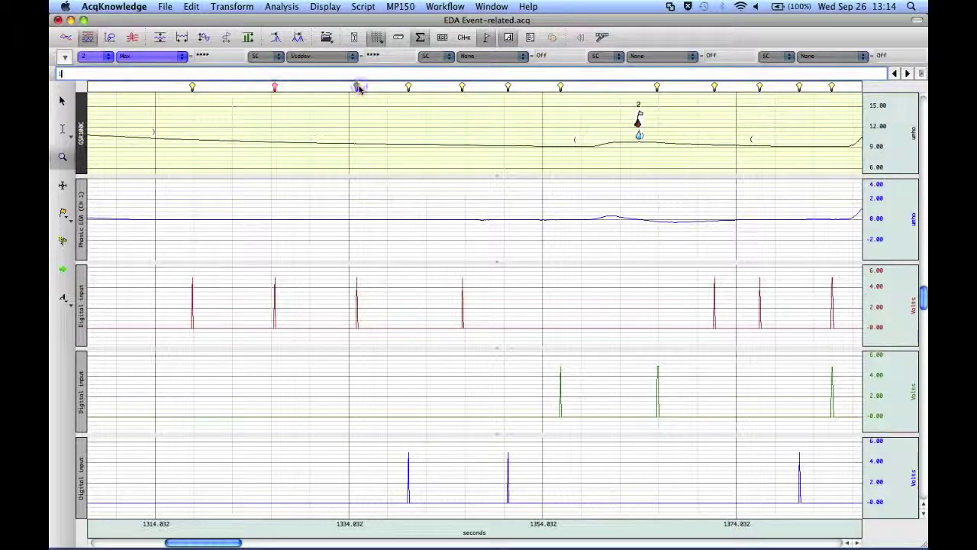
pyautogui.click(408, 87)
pyautogui.click(462, 87)
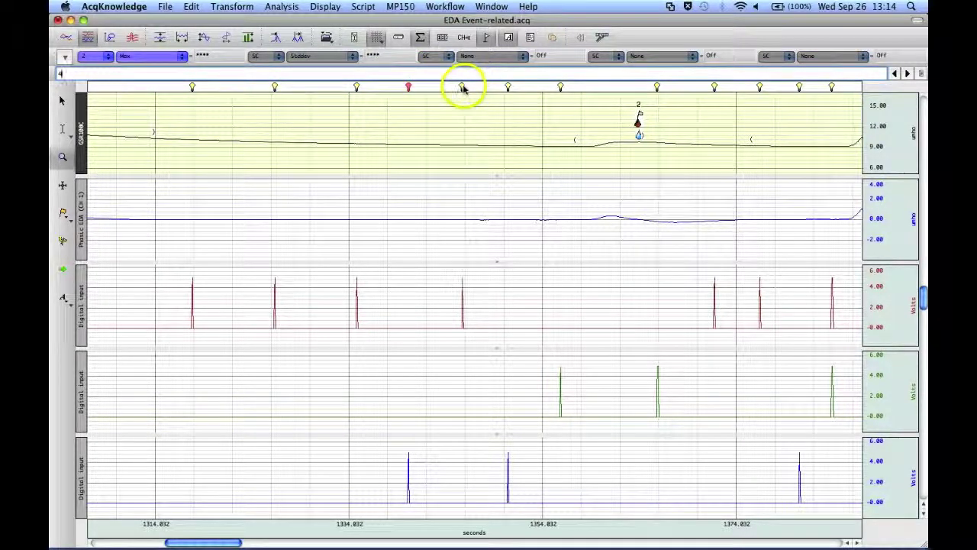
# Check the remaining six event markers, return to the first, and type 4.
pyautogui.click(508, 87)
pyautogui.click(560, 86)
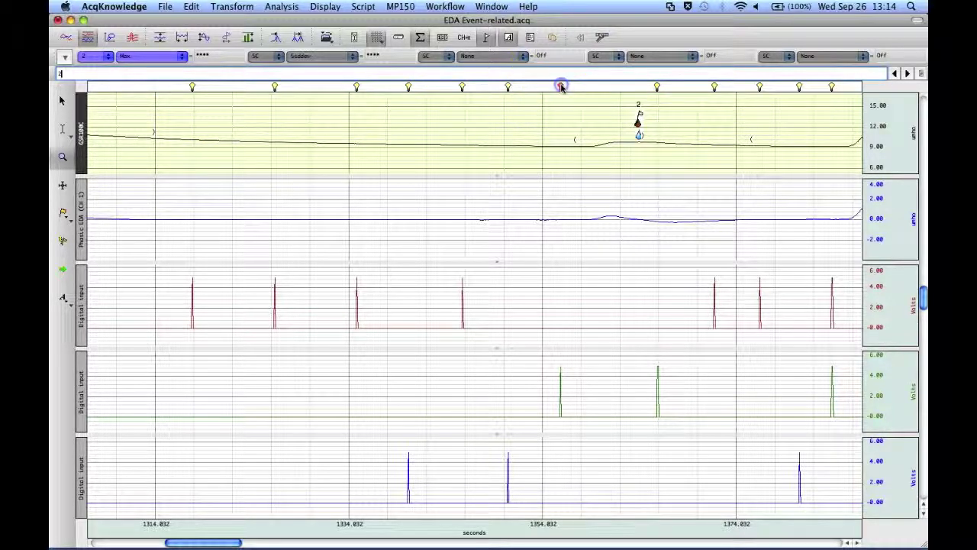
pyautogui.click(658, 87)
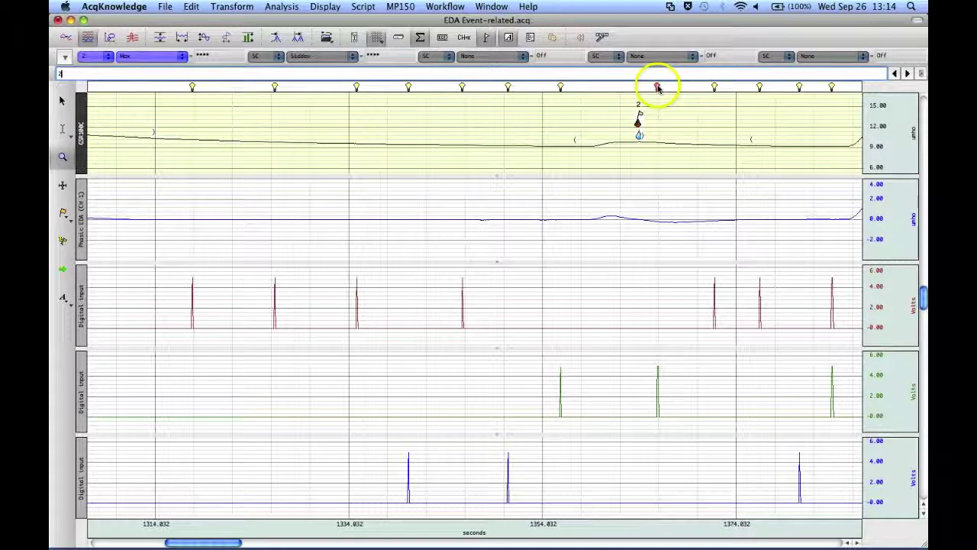
pyautogui.click(722, 91)
pyautogui.click(757, 87)
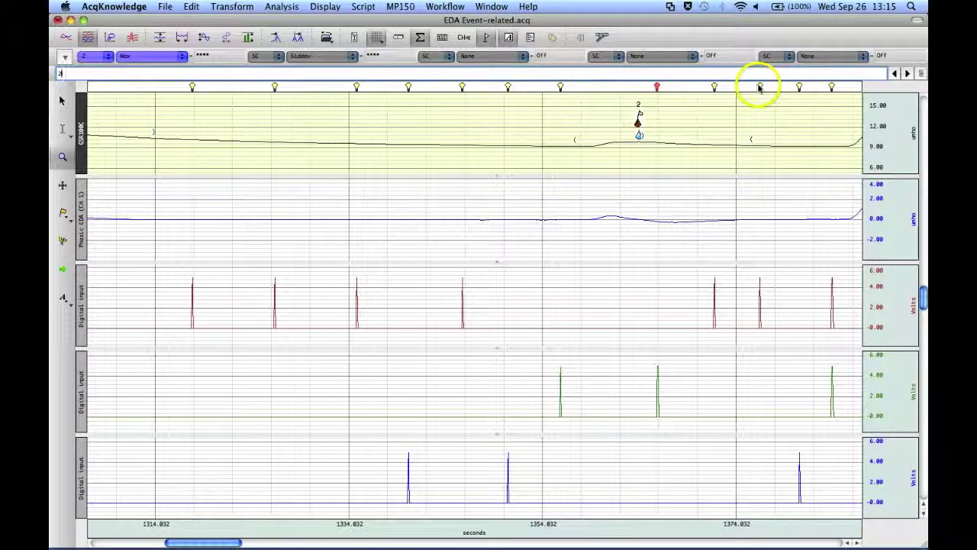
pyautogui.click(799, 88)
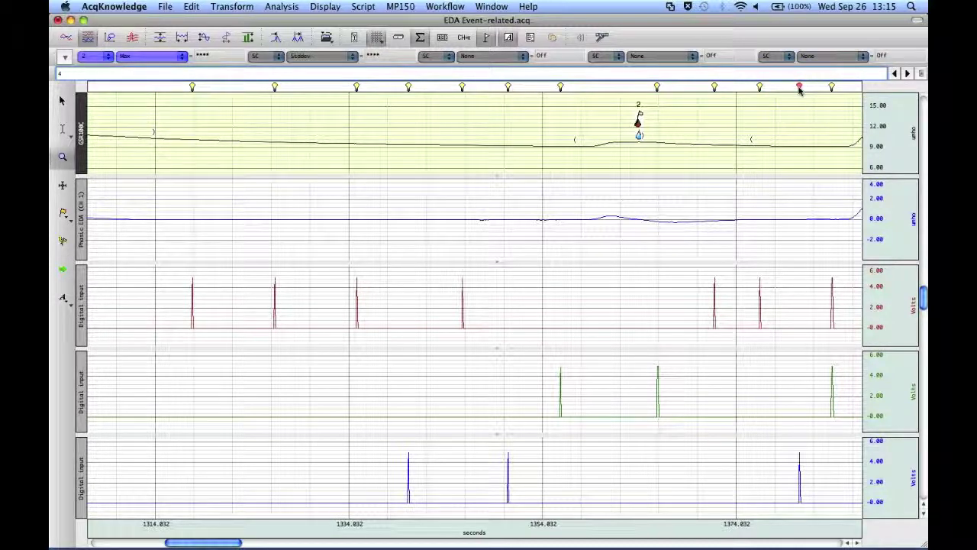
pyautogui.click(198, 89)
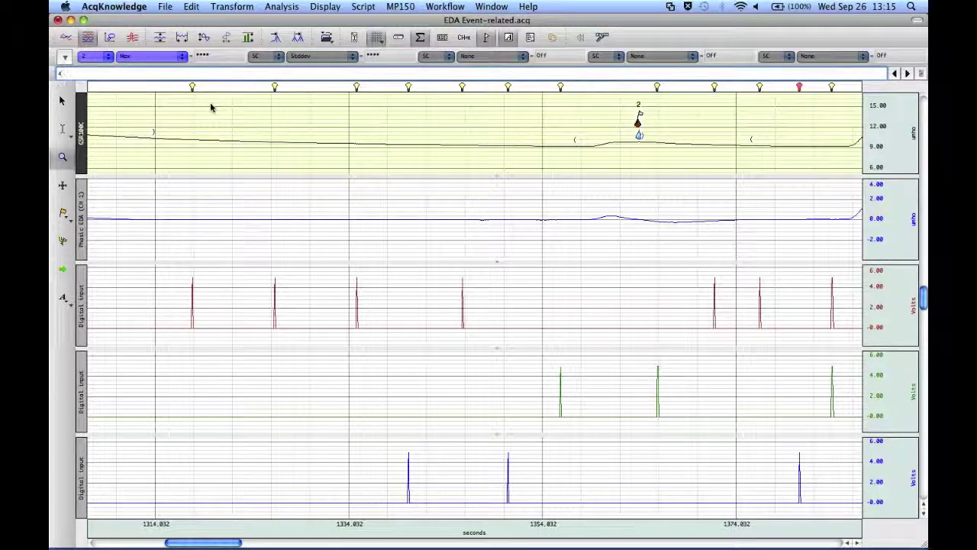
pyautogui.write('4')
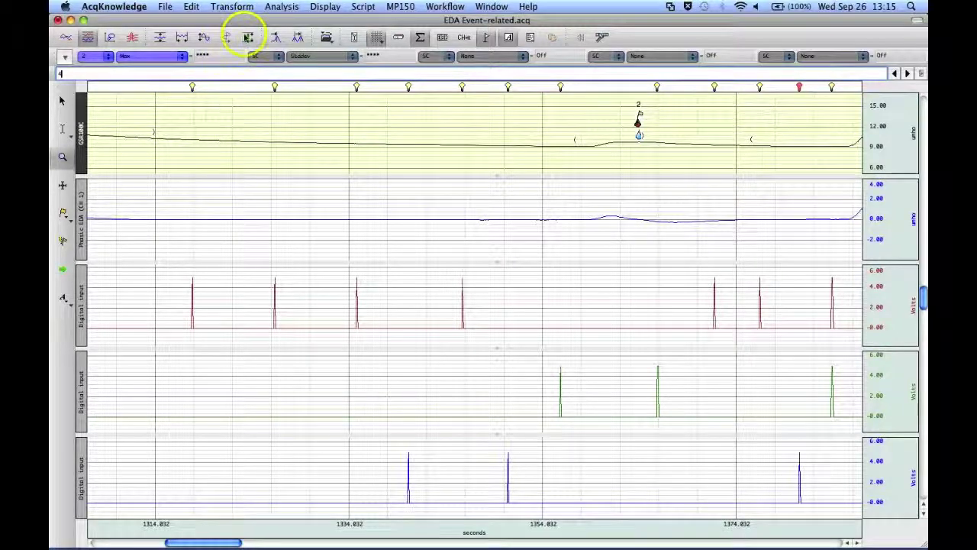
# Configure Stim-Response Analysis: 7-second intervals at each stimulus event, displayed as Text Only.
pyautogui.click(282, 6)
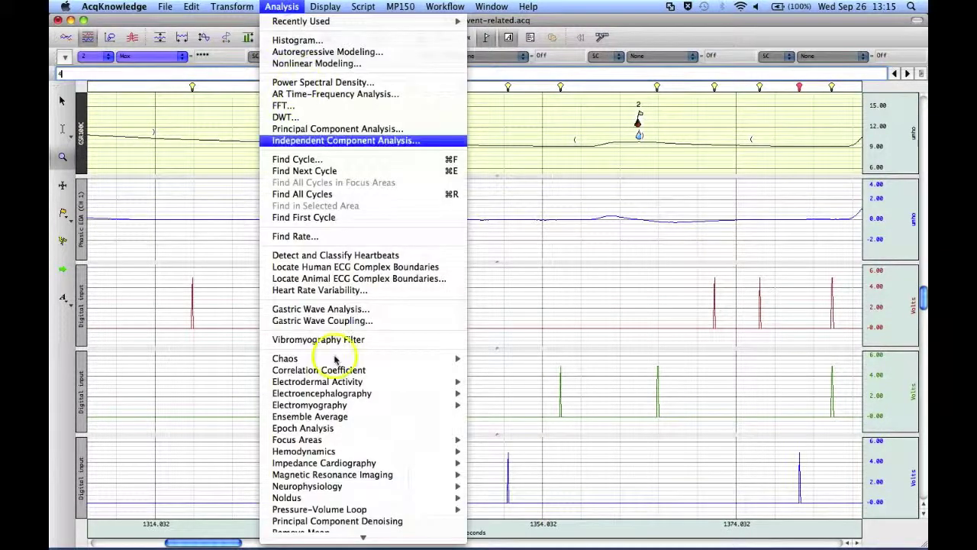
pyautogui.moveTo(368, 463)
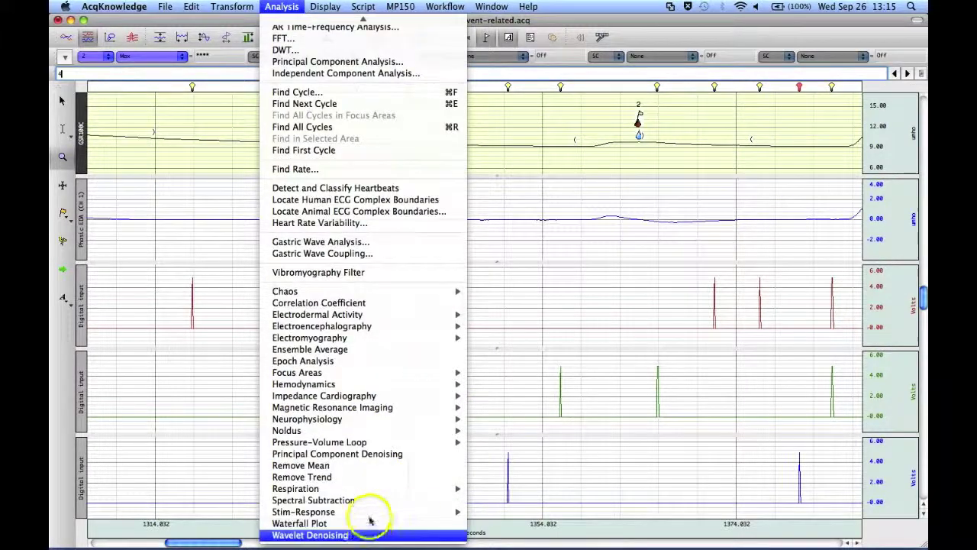
pyautogui.moveTo(370, 517)
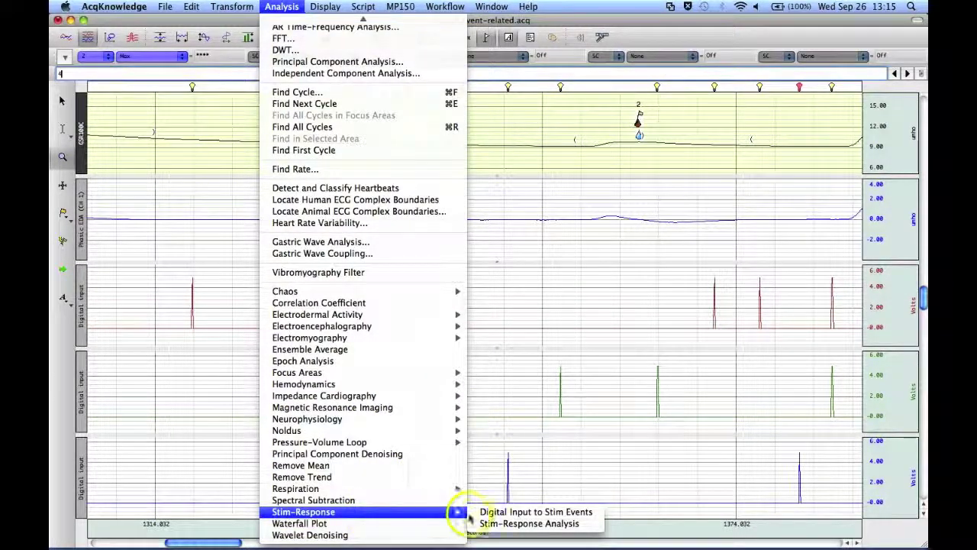
pyautogui.click(536, 523)
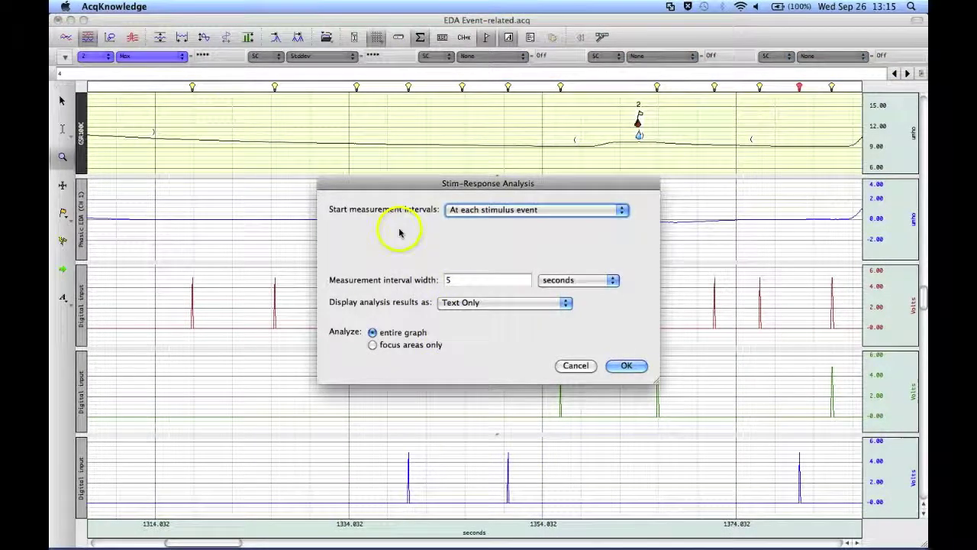
pyautogui.click(495, 210)
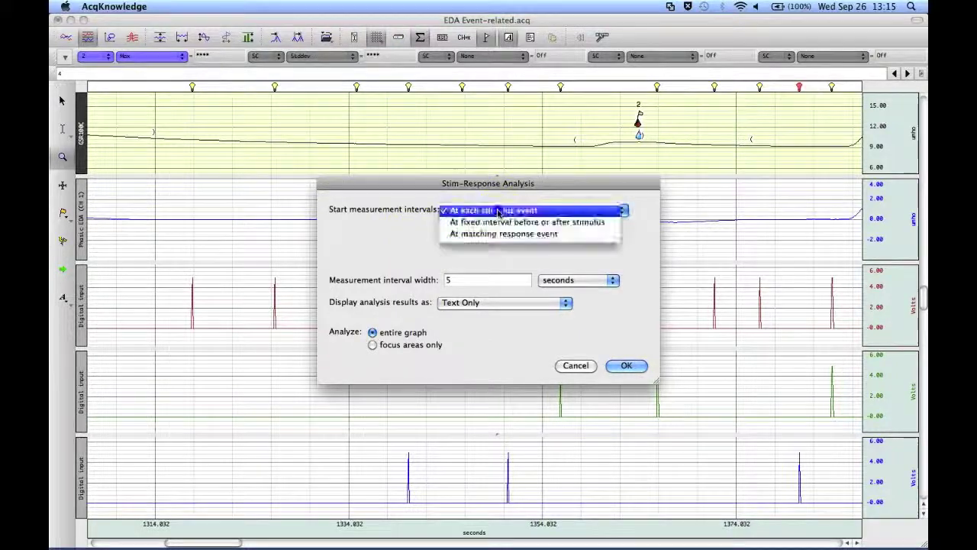
pyautogui.click(539, 211)
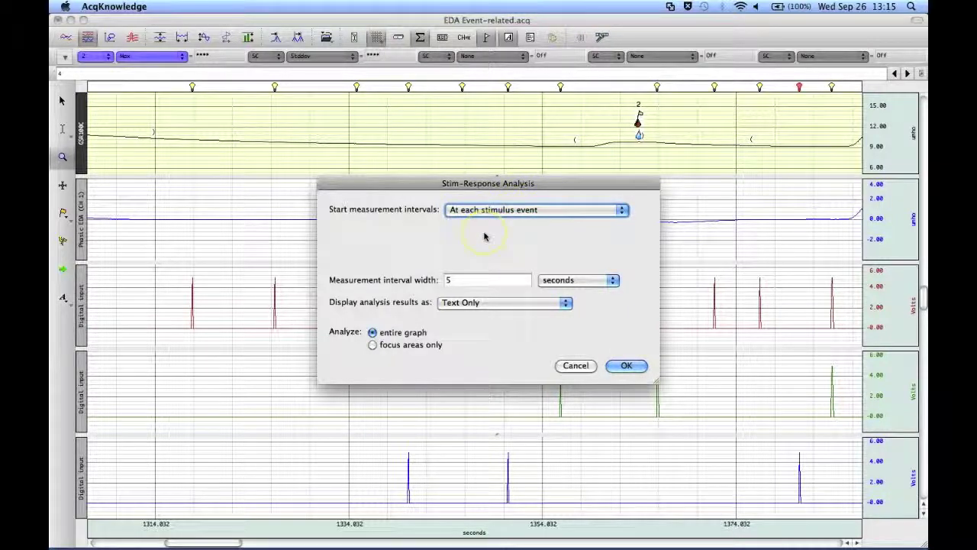
pyautogui.click(449, 280)
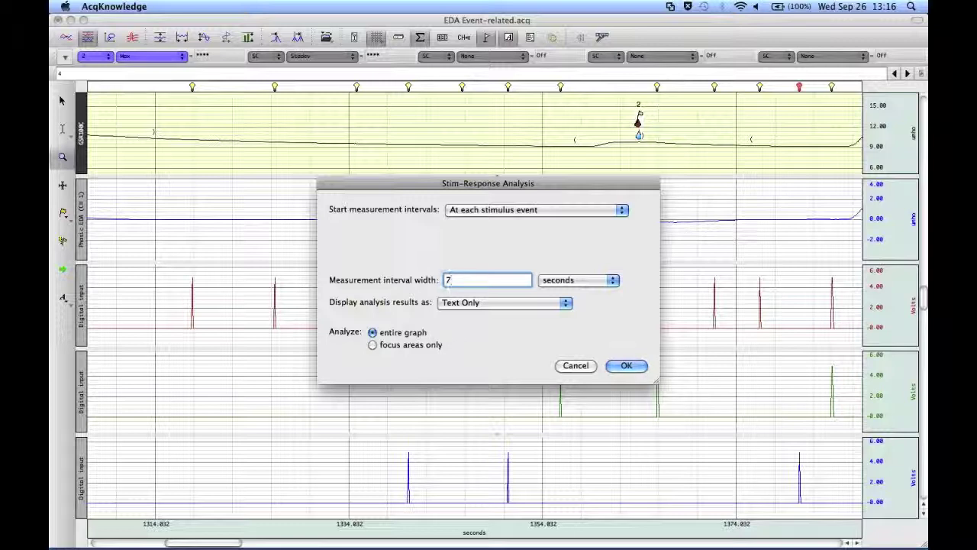
pyautogui.click(504, 304)
pyautogui.moveTo(504, 307)
pyautogui.mouseDown()
pyautogui.moveTo(569, 316)
pyautogui.moveTo(506, 306)
pyautogui.moveTo(525, 319)
pyautogui.moveTo(562, 323)
pyautogui.moveTo(523, 327)
pyautogui.moveTo(522, 306)
pyautogui.mouseUp()
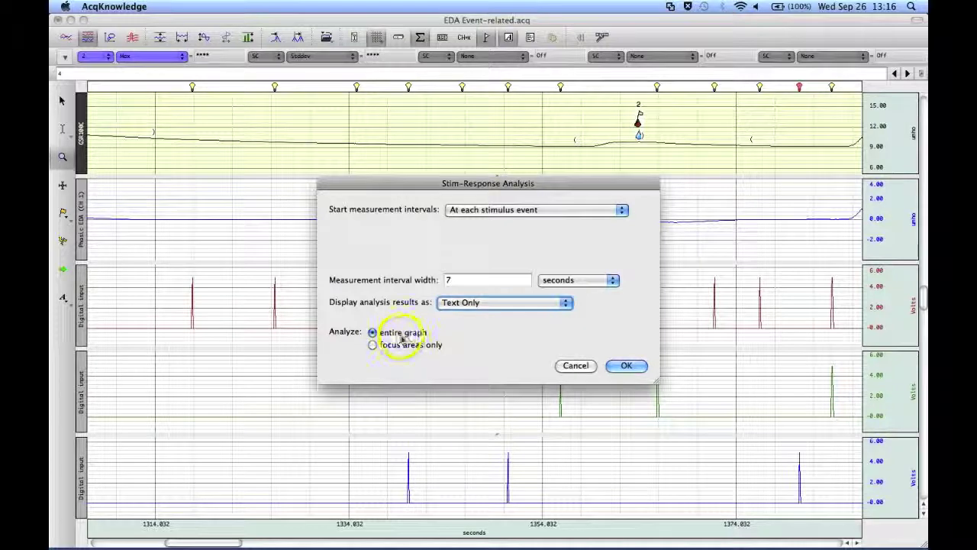
pyautogui.click(626, 365)
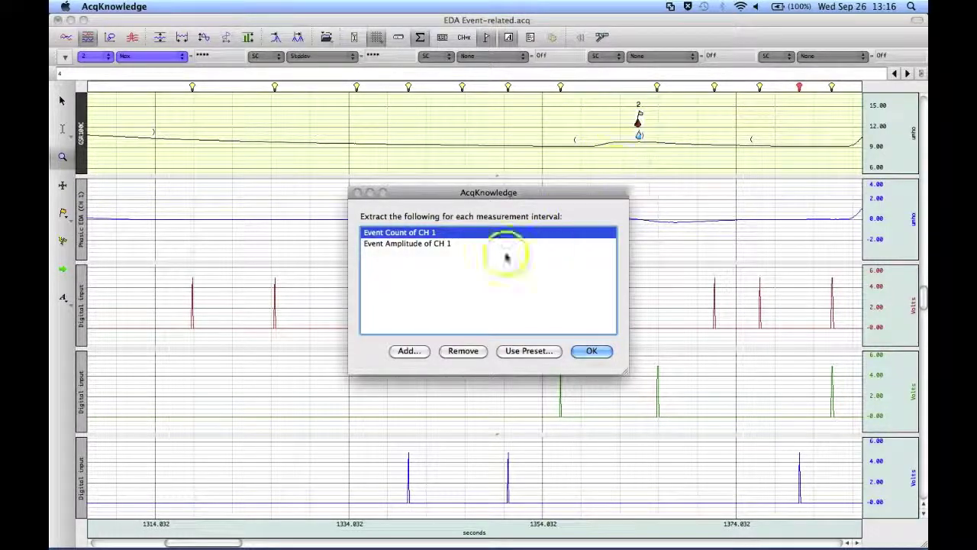
# Add a Maximum measurement on CH1 GSR100C to the extraction list and run the analysis.
pyautogui.click(399, 243)
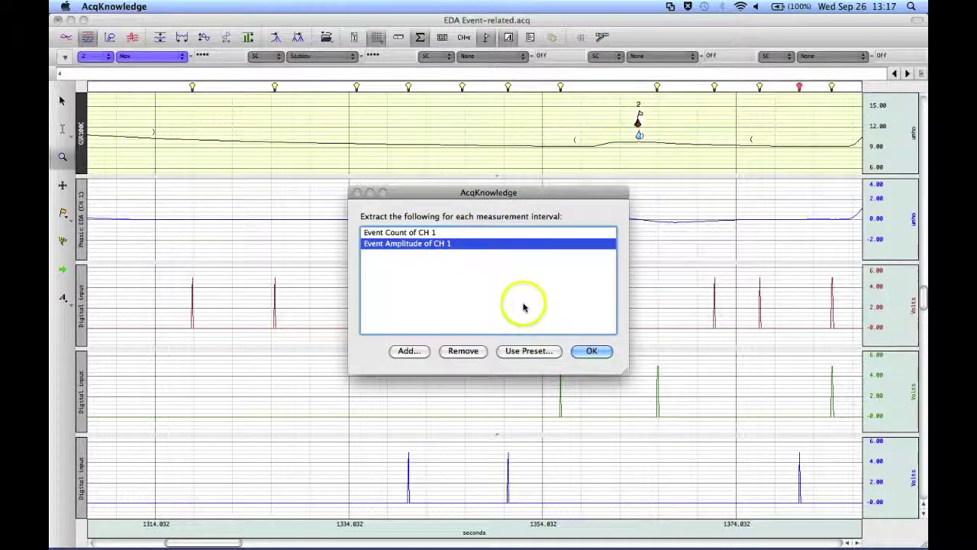
pyautogui.click(409, 351)
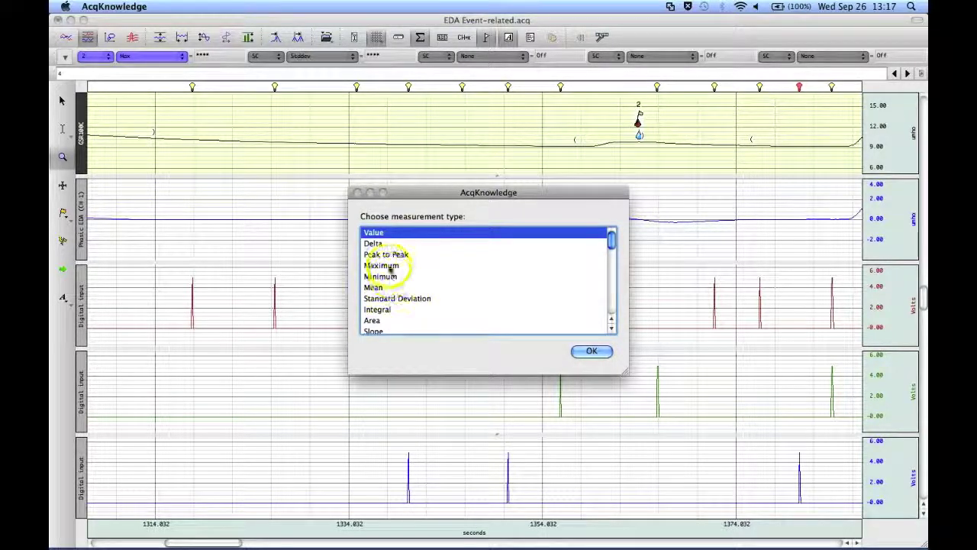
pyautogui.click(387, 265)
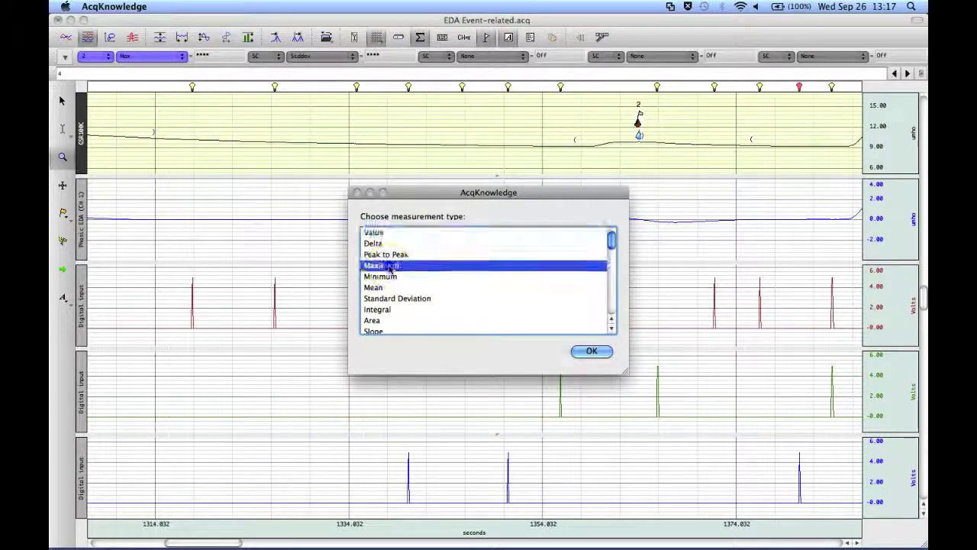
pyautogui.click(587, 352)
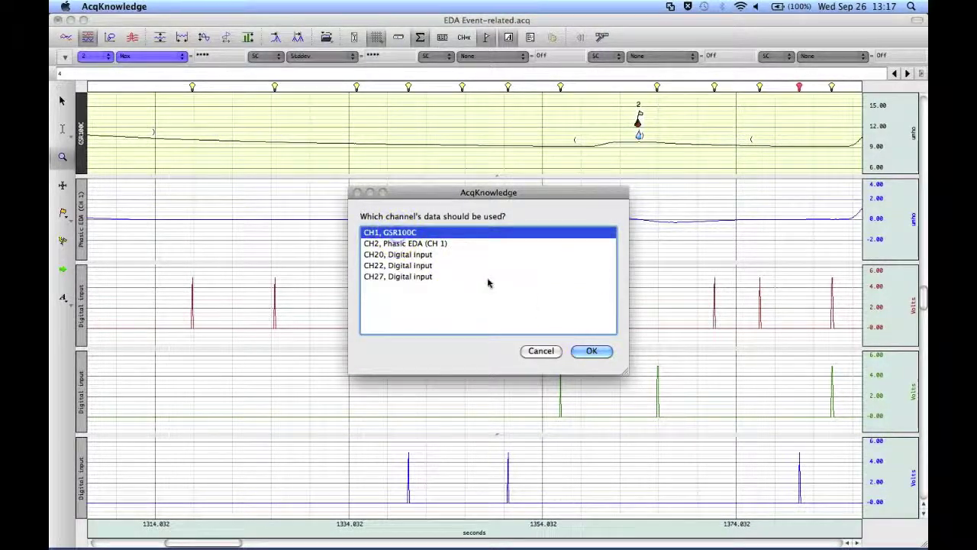
pyautogui.click(594, 351)
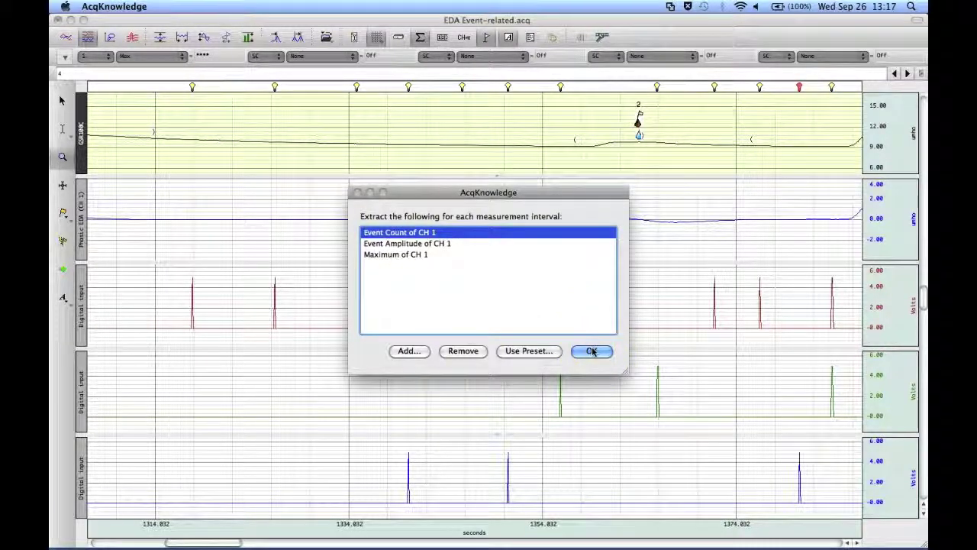
pyautogui.click(592, 351)
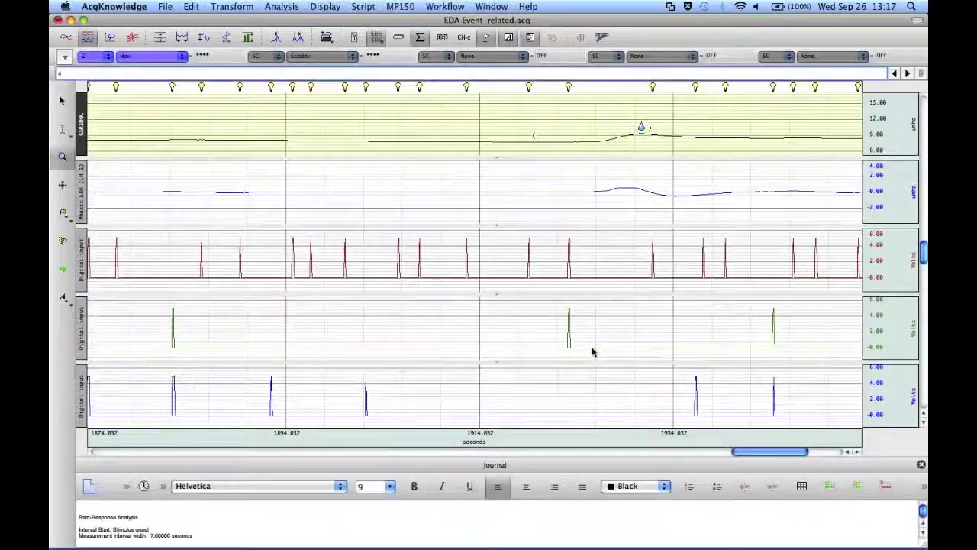
pyautogui.click(490, 462)
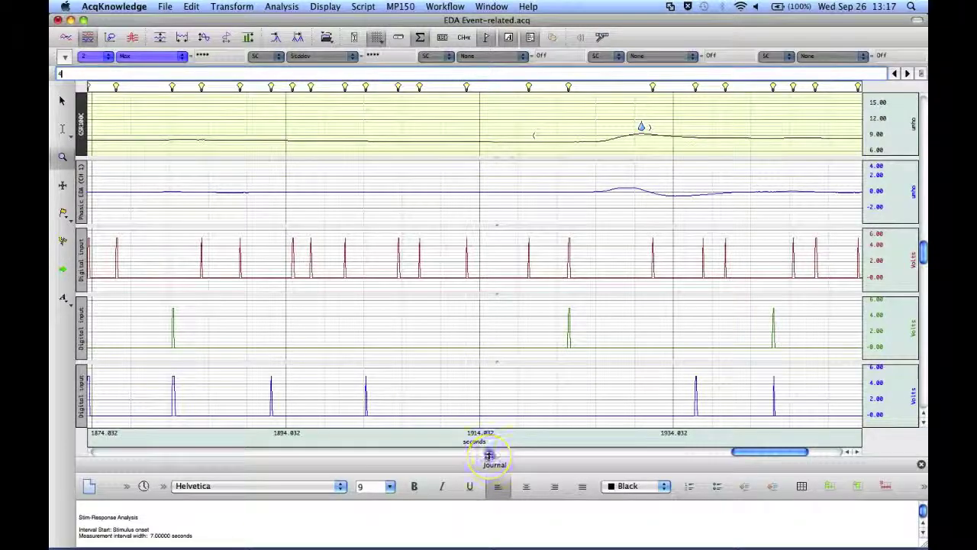
pyautogui.moveTo(489, 456); pyautogui.dragTo(462, 191)
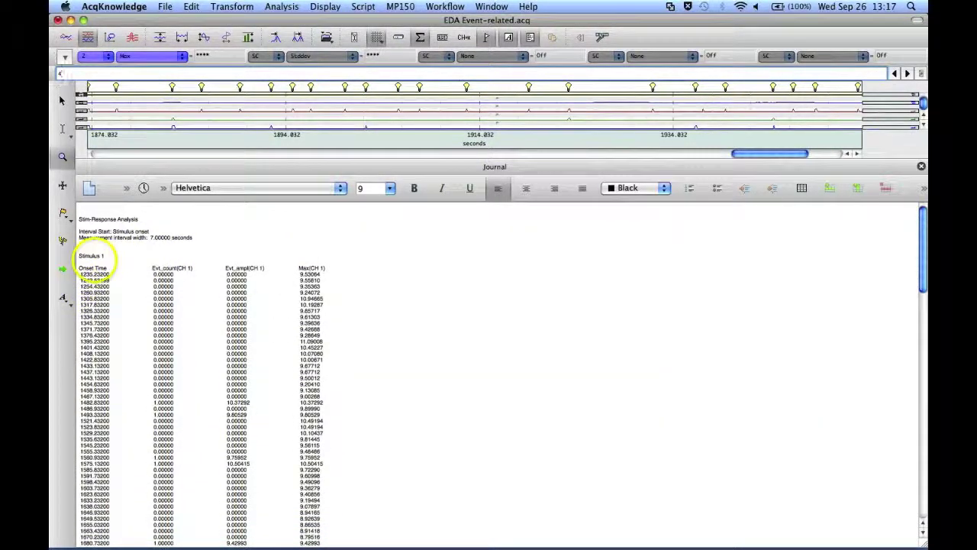
pyautogui.moveTo(93, 262); pyautogui.dragTo(95, 243)
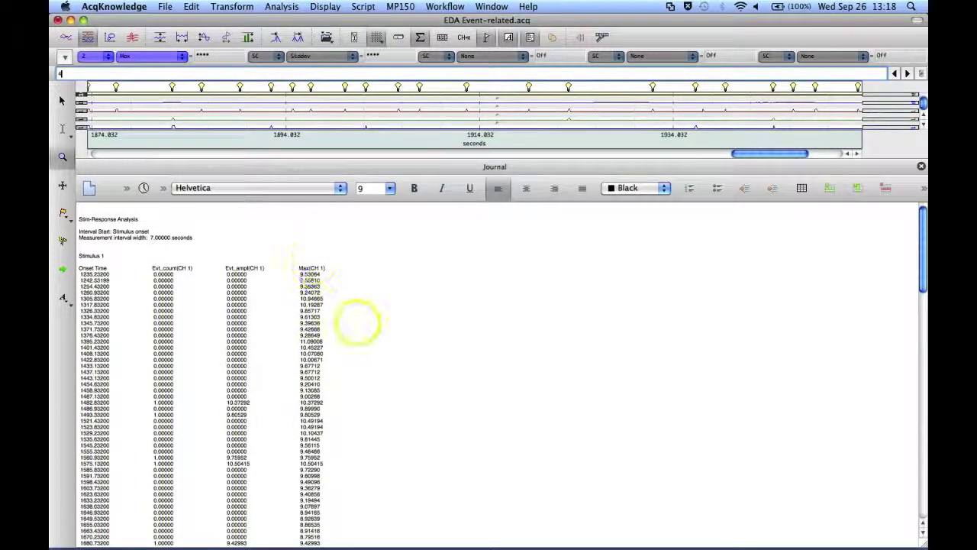
pyautogui.scroll(-6, 356, 323)
pyautogui.scroll(-8, 196, 293)
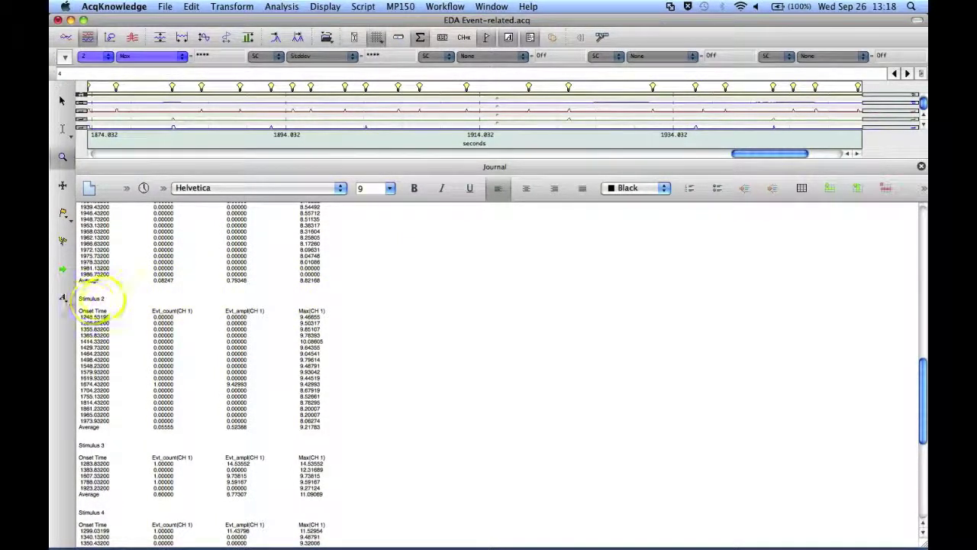
pyautogui.scroll(-5, 130, 305)
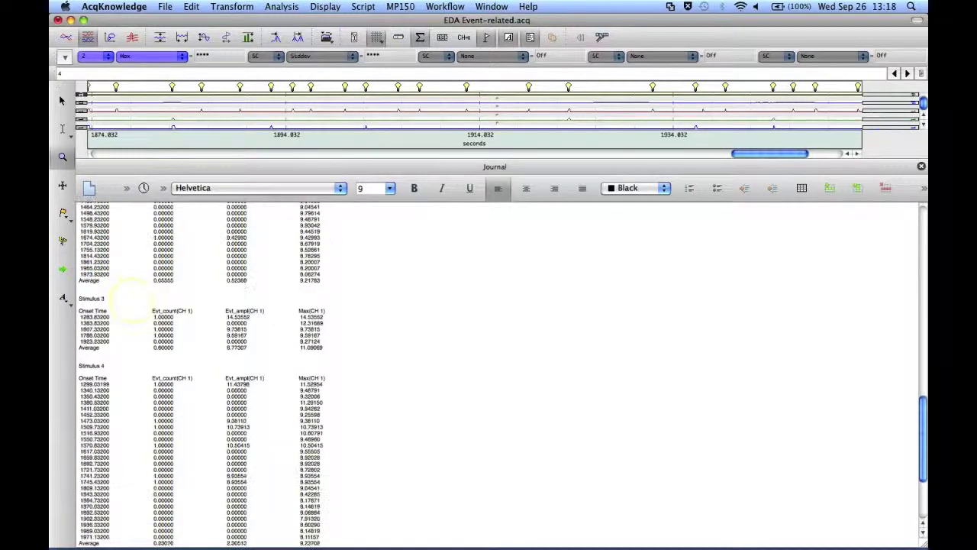
pyautogui.scroll(-4, 99, 301)
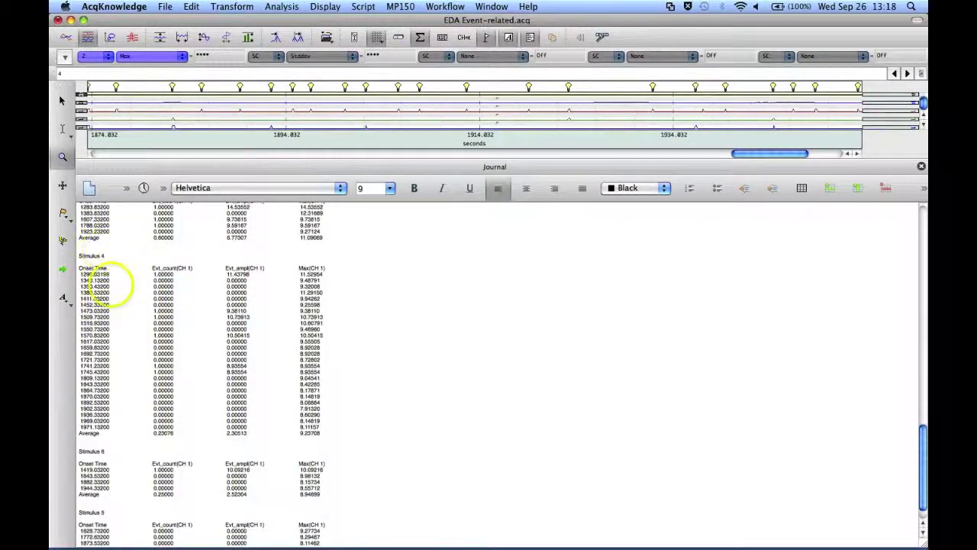
pyautogui.scroll(-1, 115, 301)
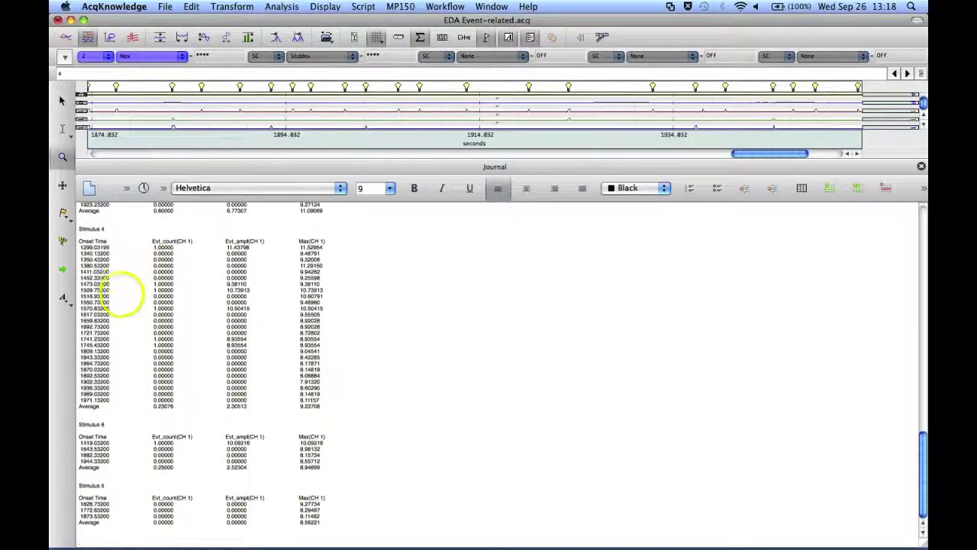
pyautogui.scroll(15, 85, 318)
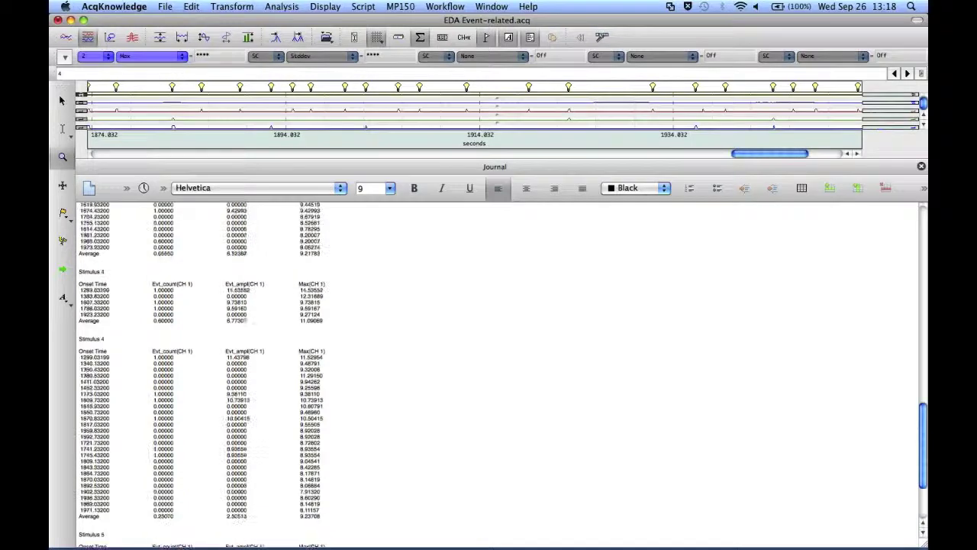
pyautogui.scroll(10, 86, 317)
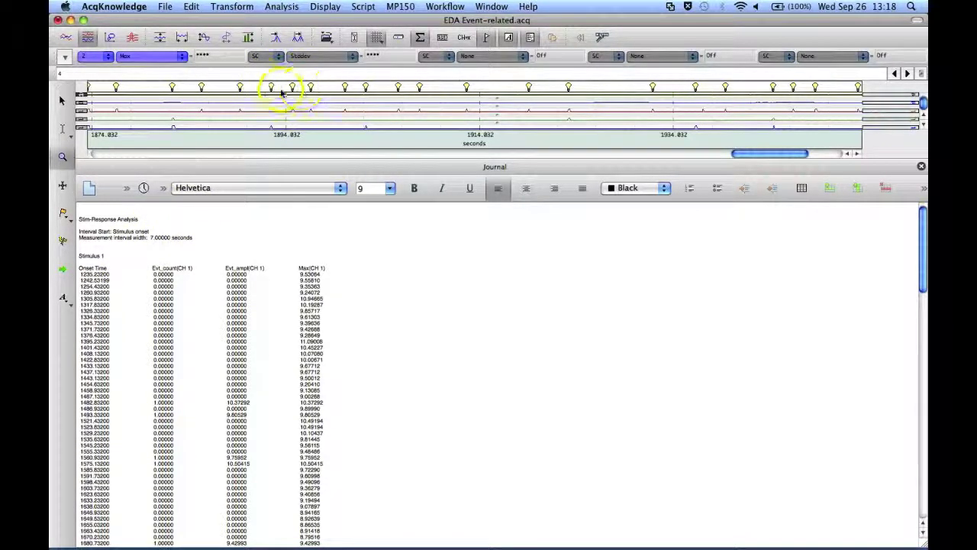
pyautogui.moveTo(282, 92)
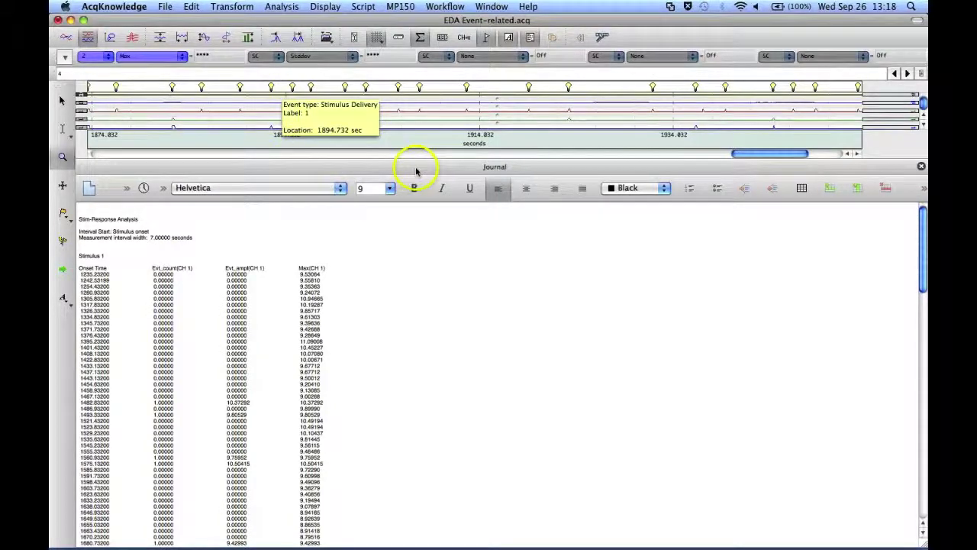
pyautogui.moveTo(420, 188); pyautogui.dragTo(450, 443)
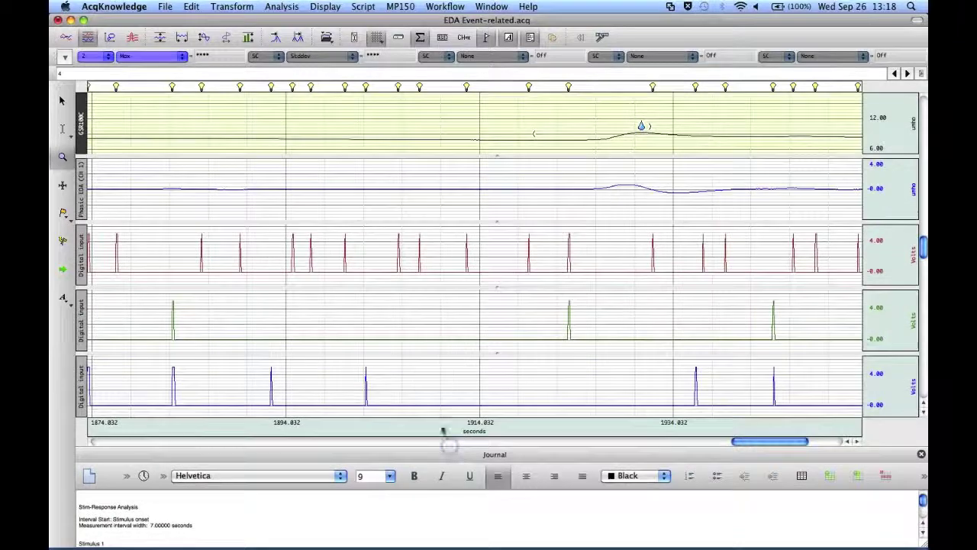
# Zoom out to the full EDA recording and switch to the ECG_RSP.acq window.
pyautogui.click(183, 36)
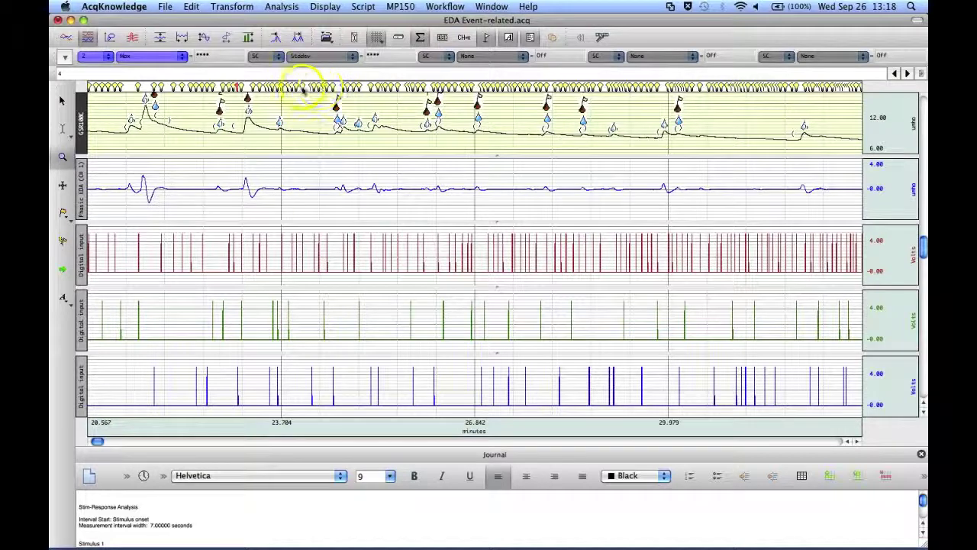
pyautogui.moveTo(310, 90)
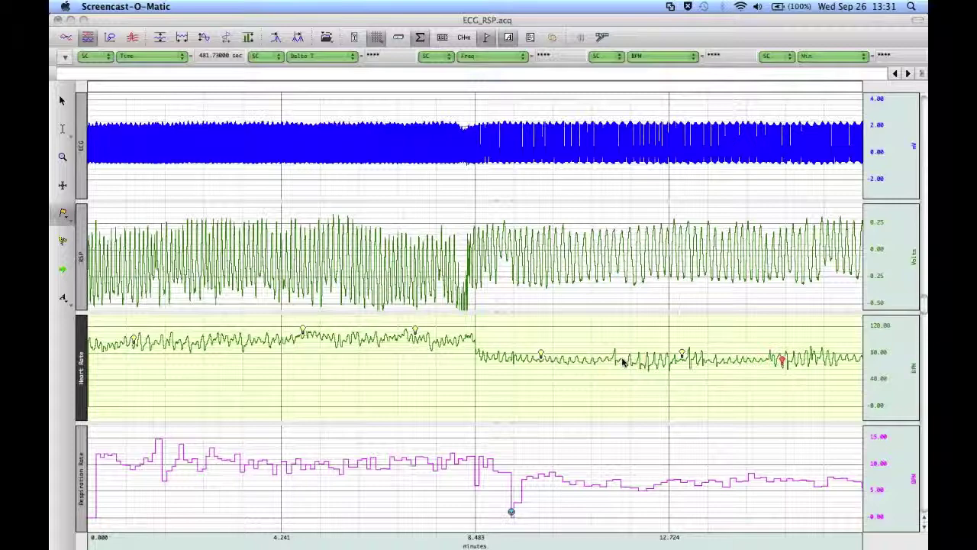
pyautogui.click(63, 156)
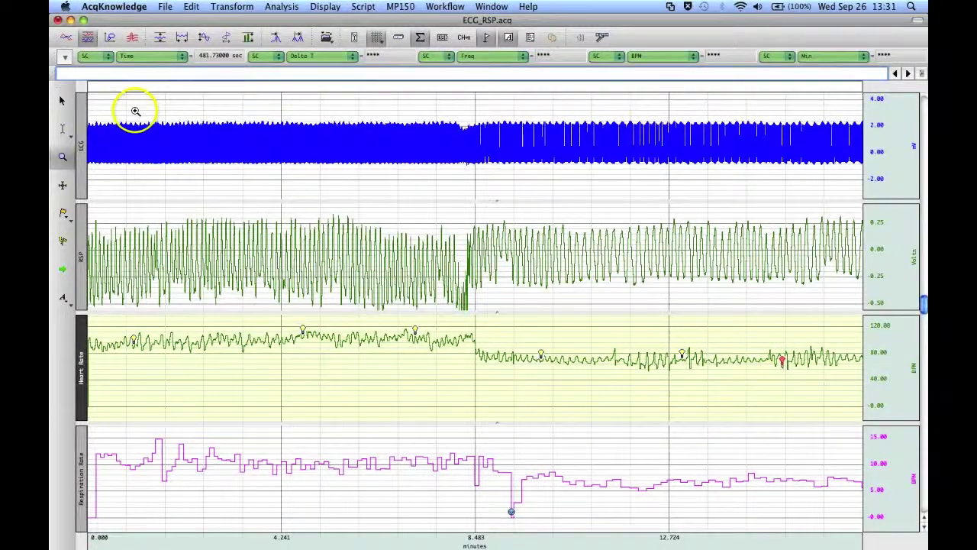
pyautogui.moveTo(135, 111); pyautogui.dragTo(215, 176)
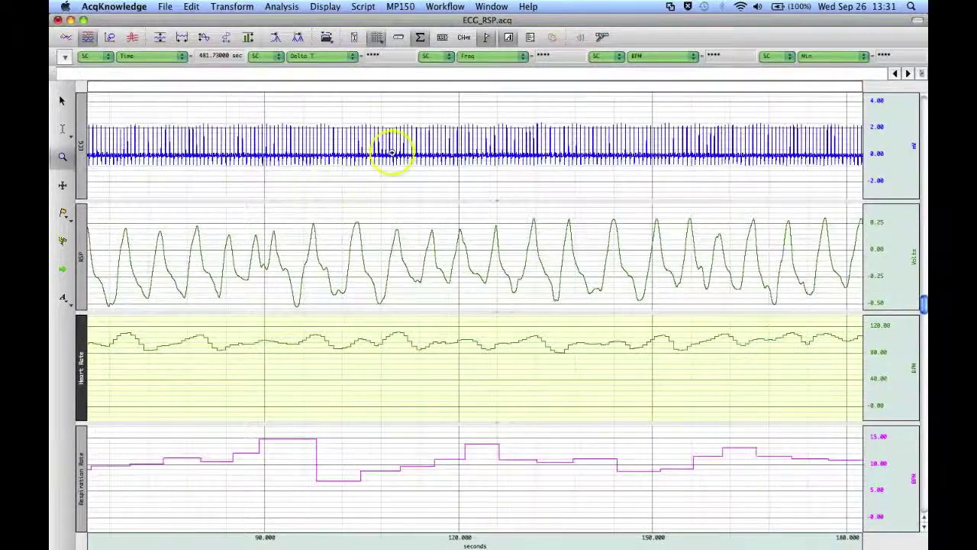
pyautogui.moveTo(262, 108); pyautogui.dragTo(340, 172)
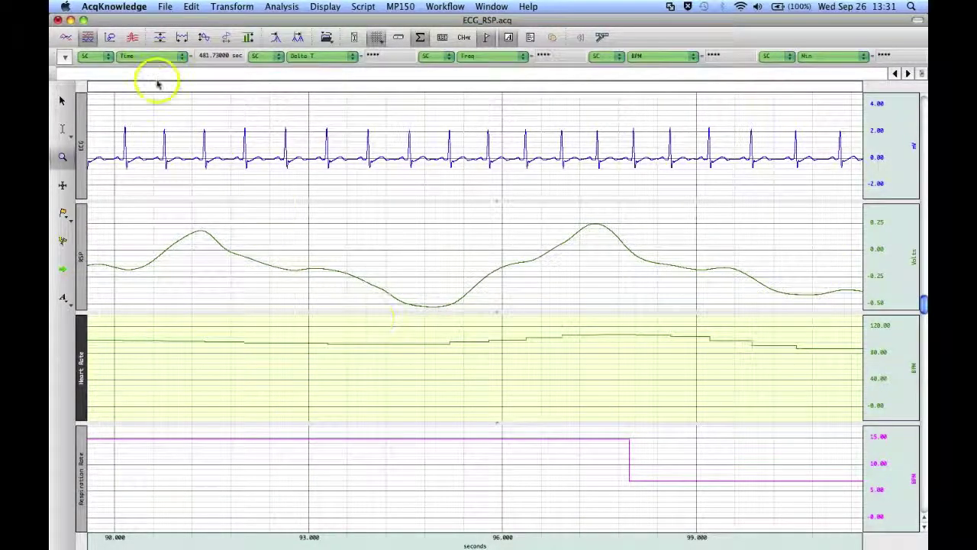
pyautogui.click(182, 38)
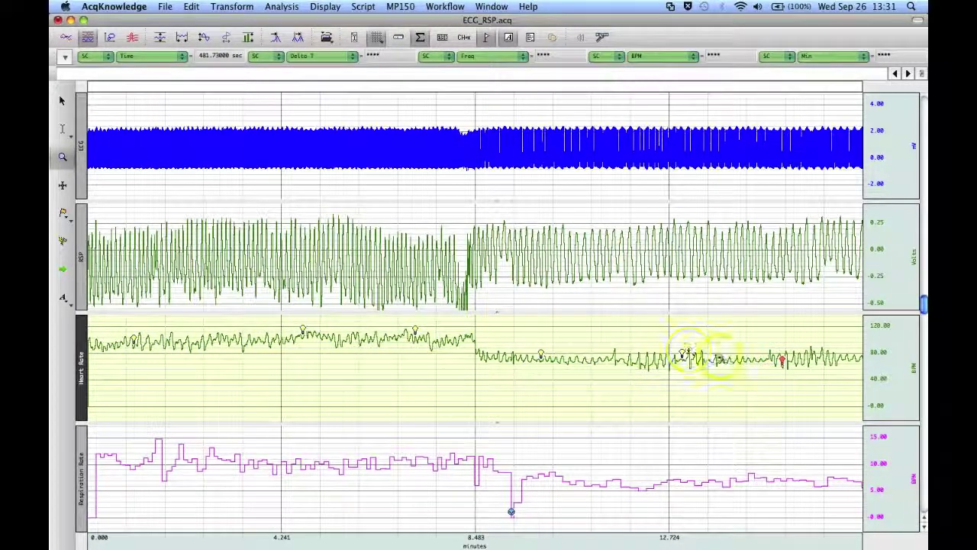
pyautogui.click(64, 216)
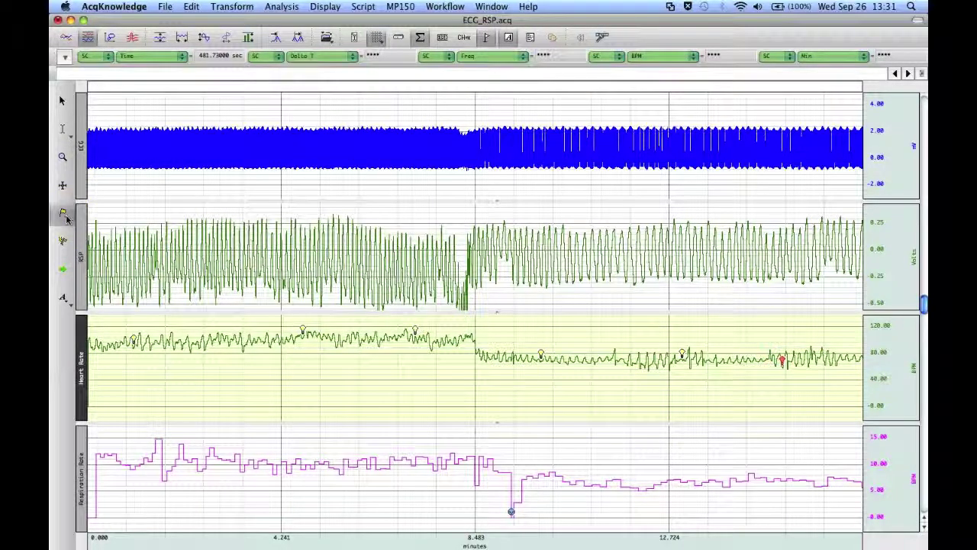
# Set the Event tool to Stimulus Delivery and place three markers along the Heart Rate trace.
pyautogui.click(65, 216)
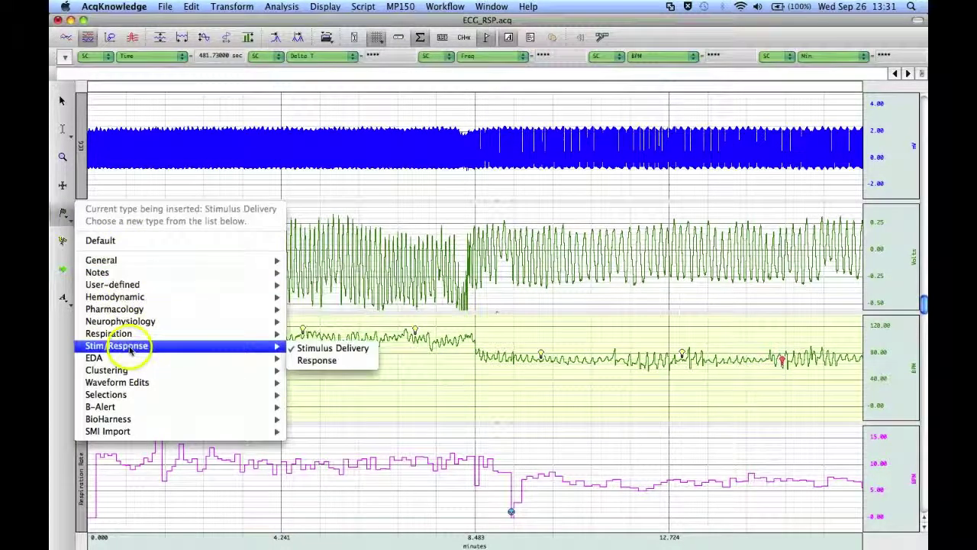
pyautogui.click(134, 371)
pyautogui.moveTo(136, 394)
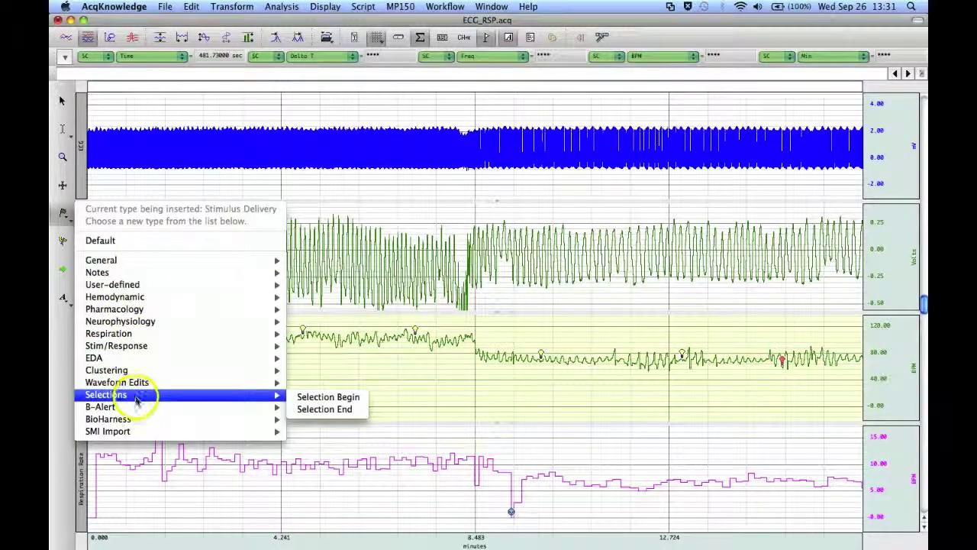
pyautogui.moveTo(153, 345)
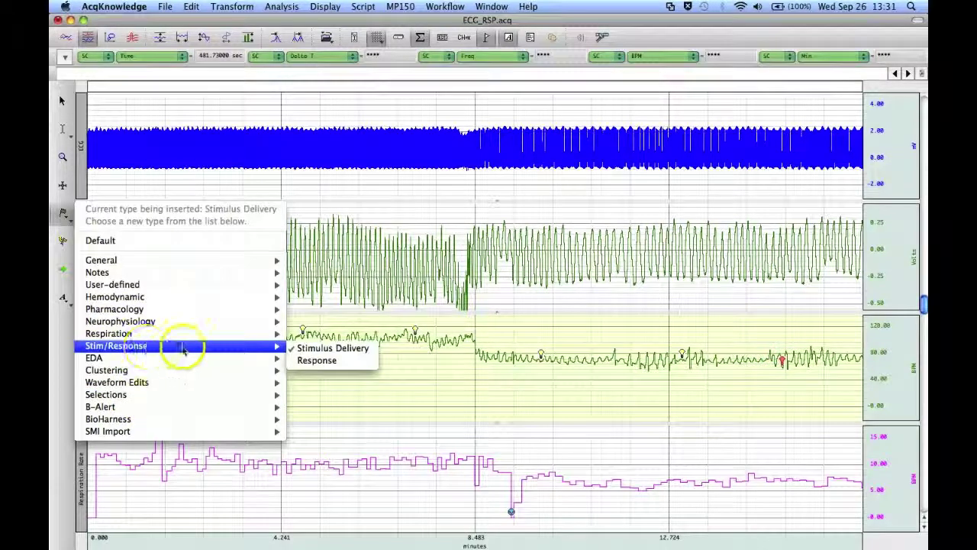
pyautogui.click(331, 348)
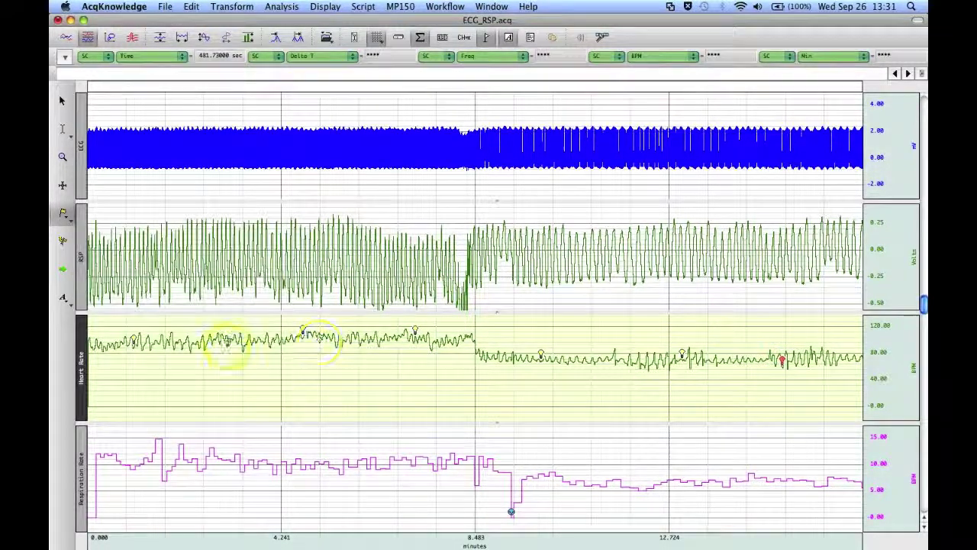
pyautogui.click(202, 331)
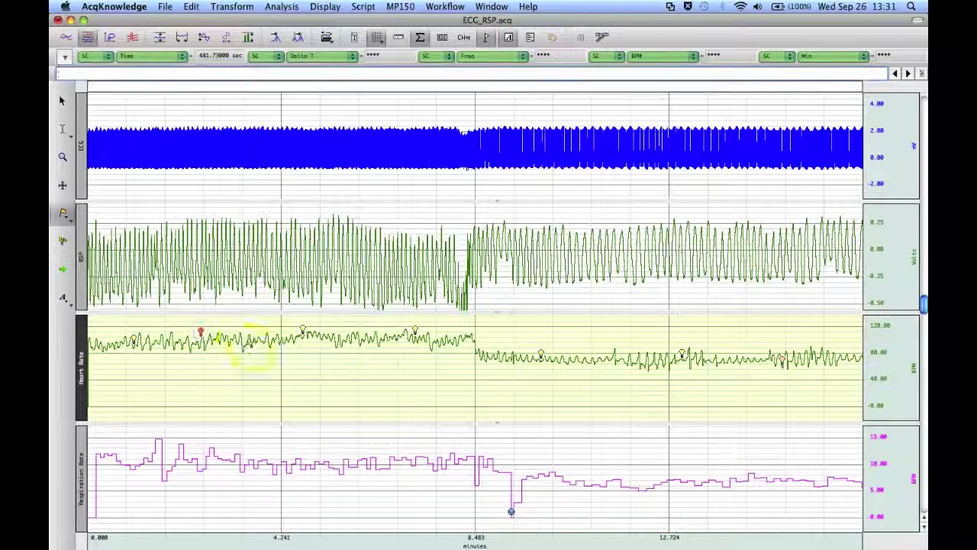
pyautogui.click(603, 342)
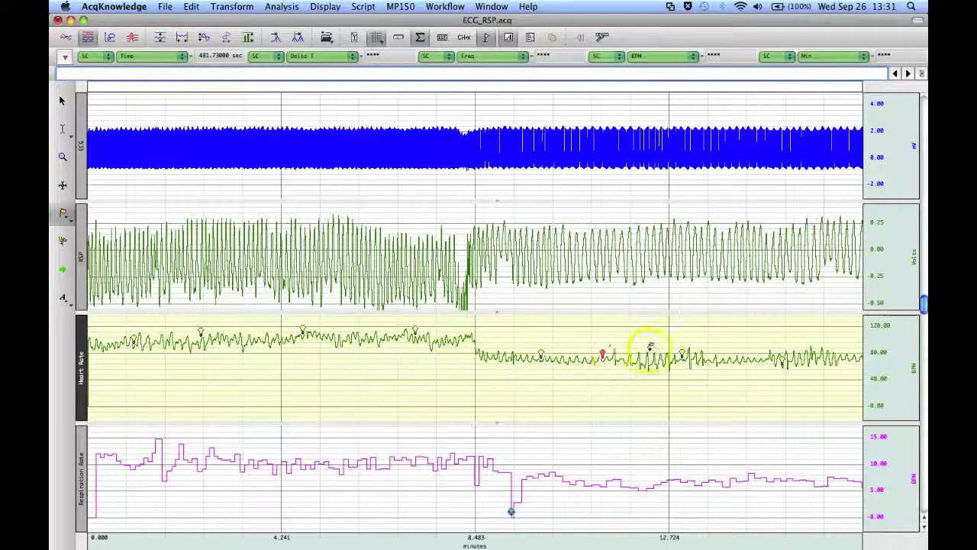
pyautogui.click(770, 351)
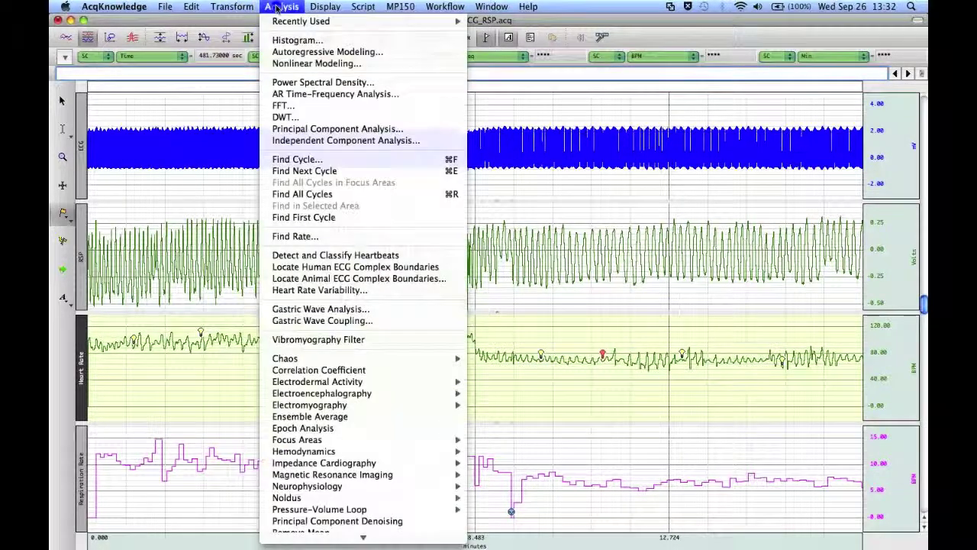
# Set intervals to a -2 s offset from each stimulus, 8 s wide, with Excel Spreadsheet Only output.
pyautogui.moveTo(362, 534)
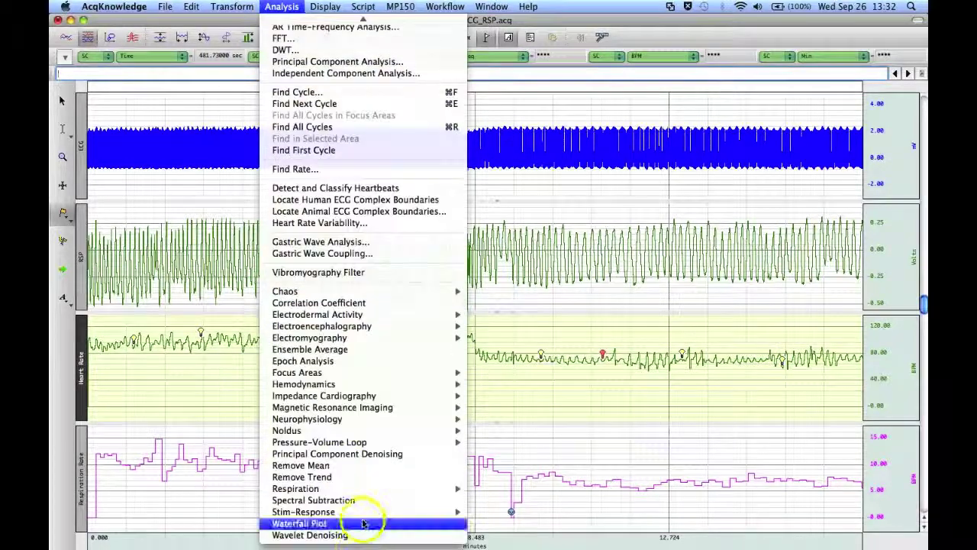
pyautogui.moveTo(358, 511)
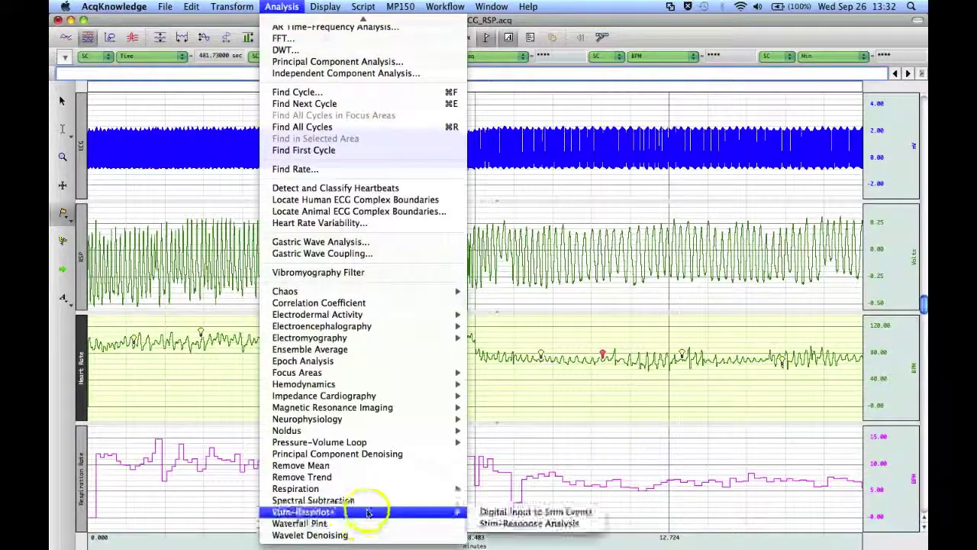
pyautogui.click(508, 524)
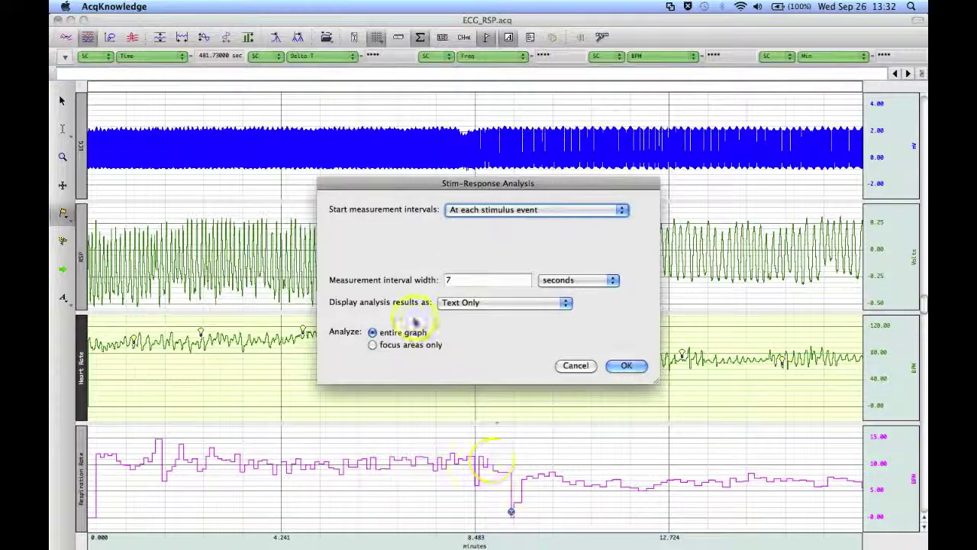
pyautogui.click(514, 213)
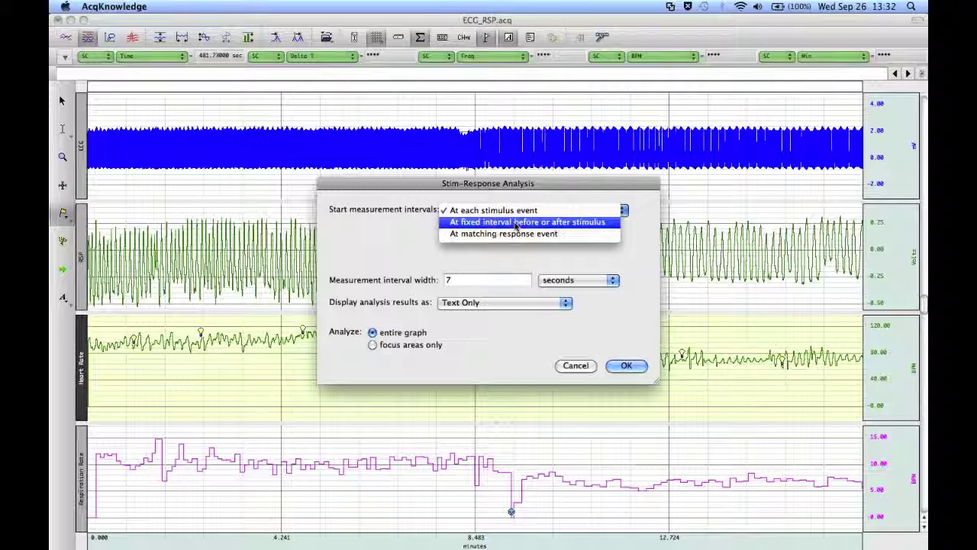
pyautogui.click(516, 222)
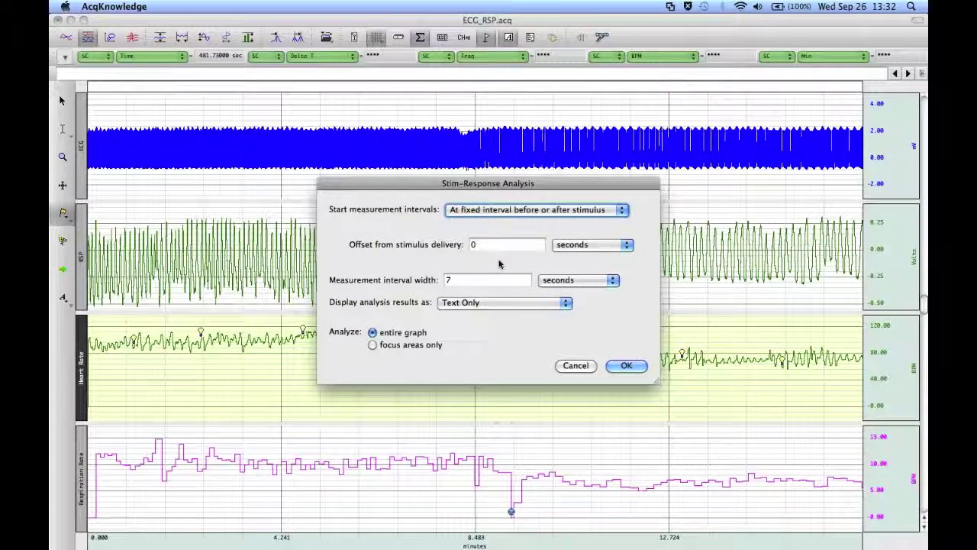
pyautogui.click(489, 244)
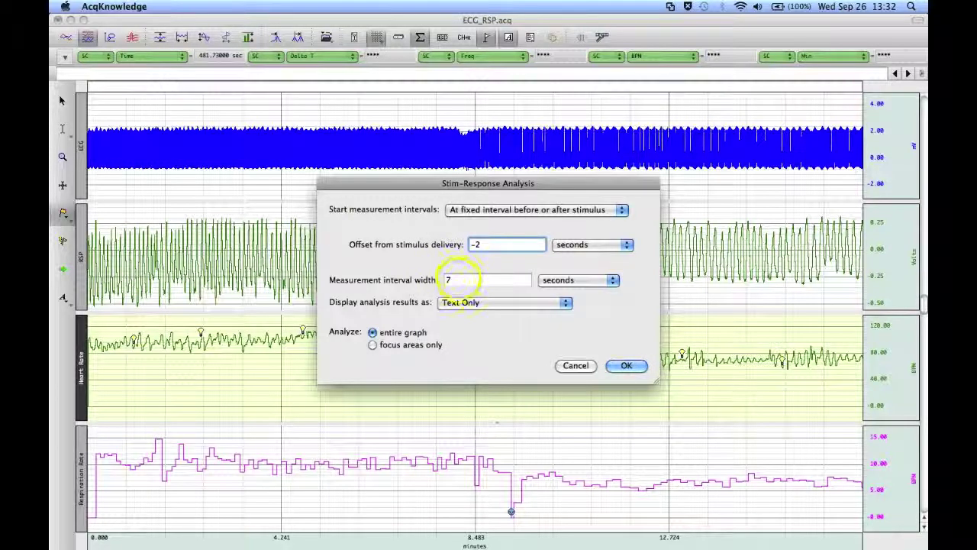
pyautogui.click(455, 279)
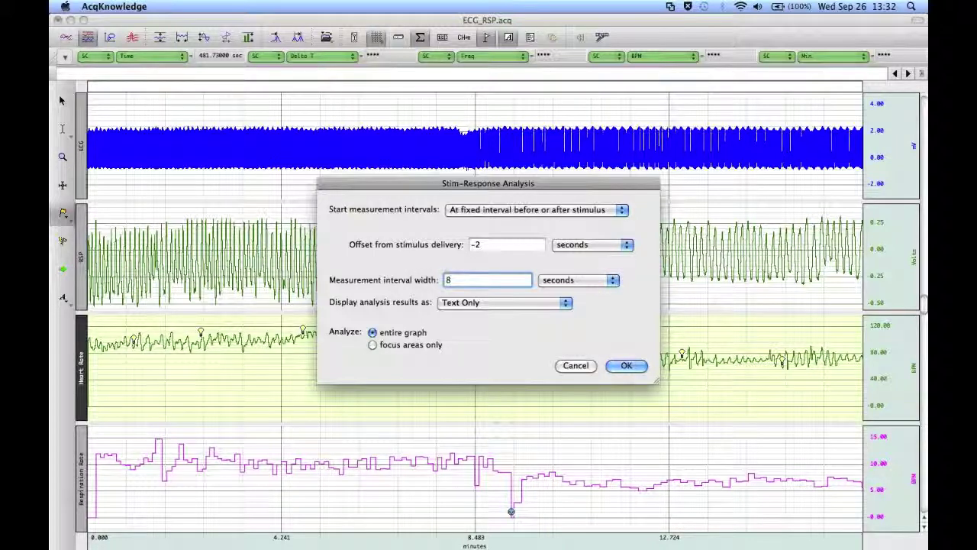
pyautogui.click(458, 302)
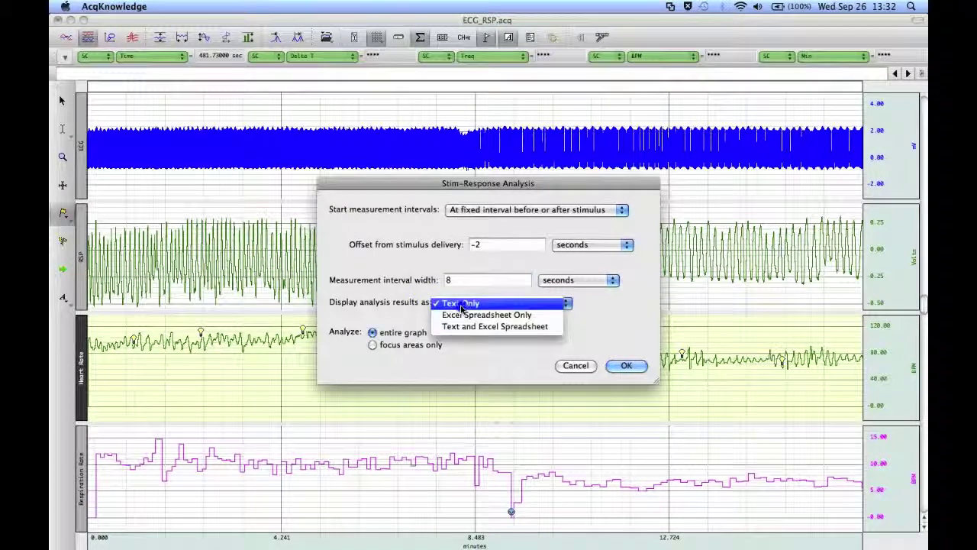
pyautogui.click(482, 315)
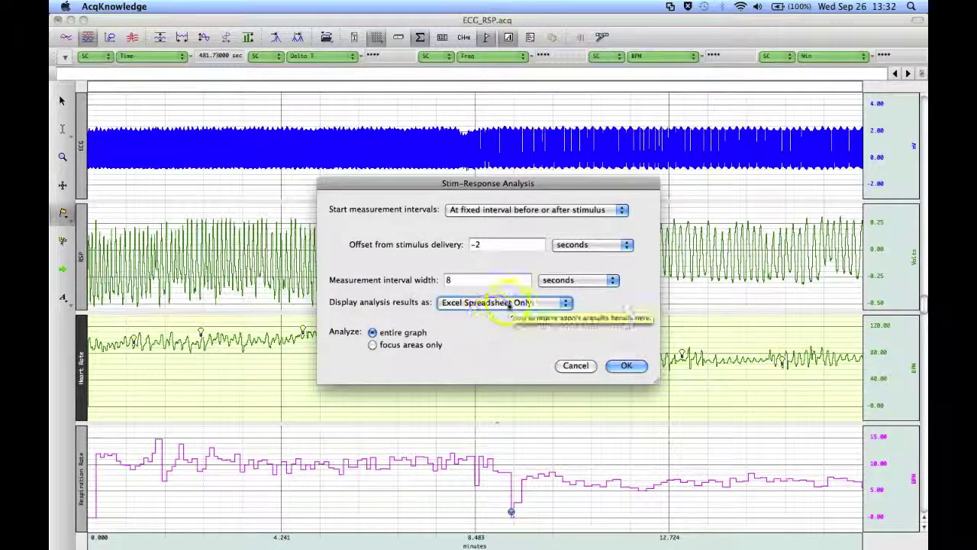
pyautogui.click(632, 366)
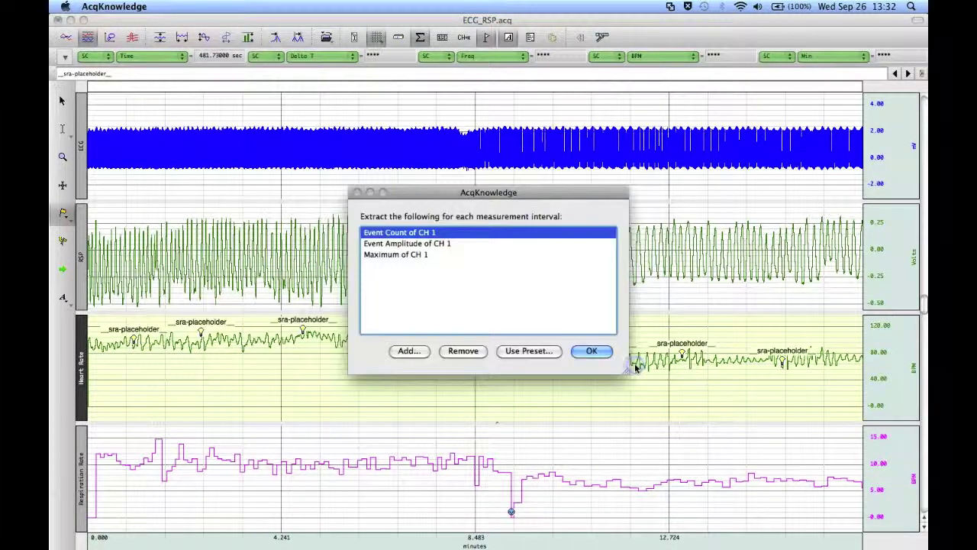
# Remove the three default measurements and add Mean of Heart Rate (CH3) and Respiration Rate (CH4).
pyautogui.click(464, 351)
pyautogui.click(464, 351)
pyautogui.click(464, 351)
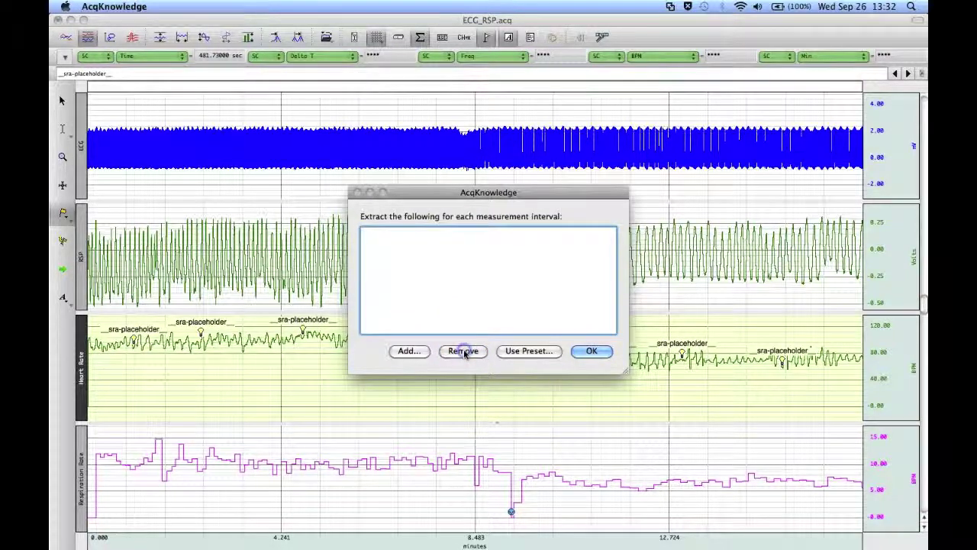
pyautogui.click(407, 351)
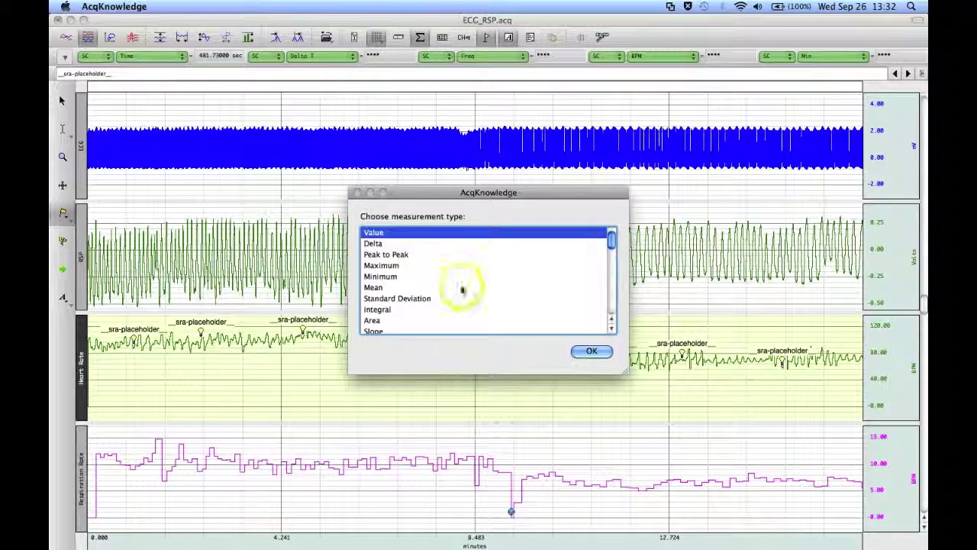
pyautogui.click(389, 289)
pyautogui.click(590, 351)
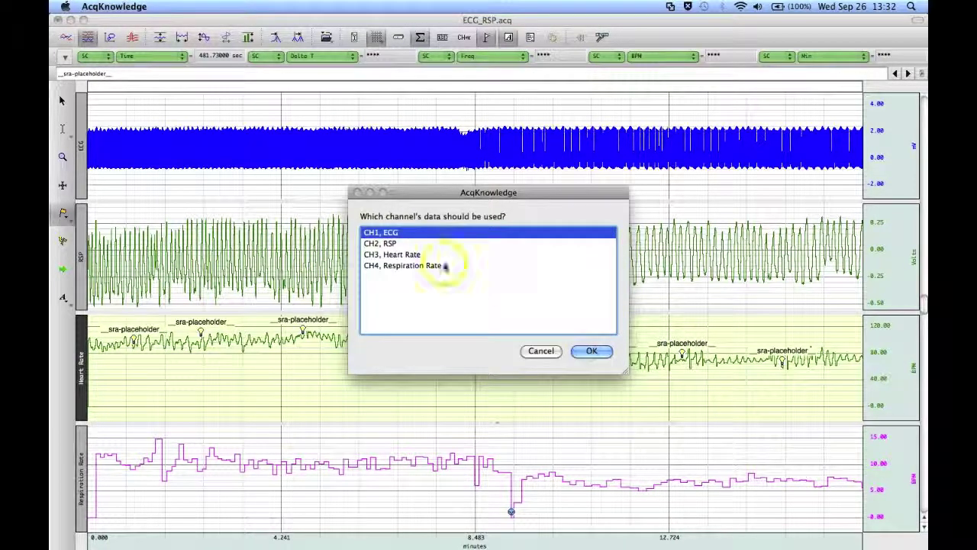
pyautogui.click(404, 256)
pyautogui.click(567, 355)
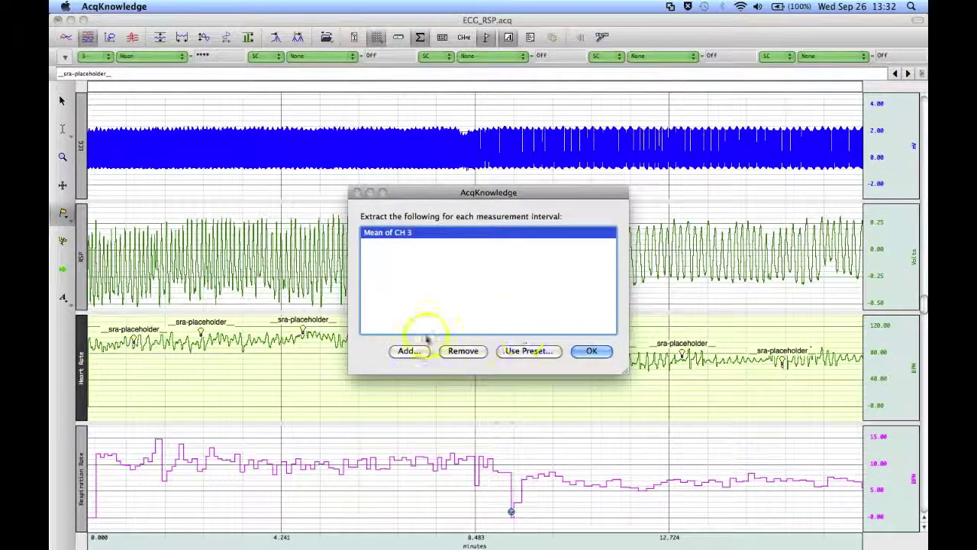
pyautogui.click(416, 352)
pyautogui.click(428, 290)
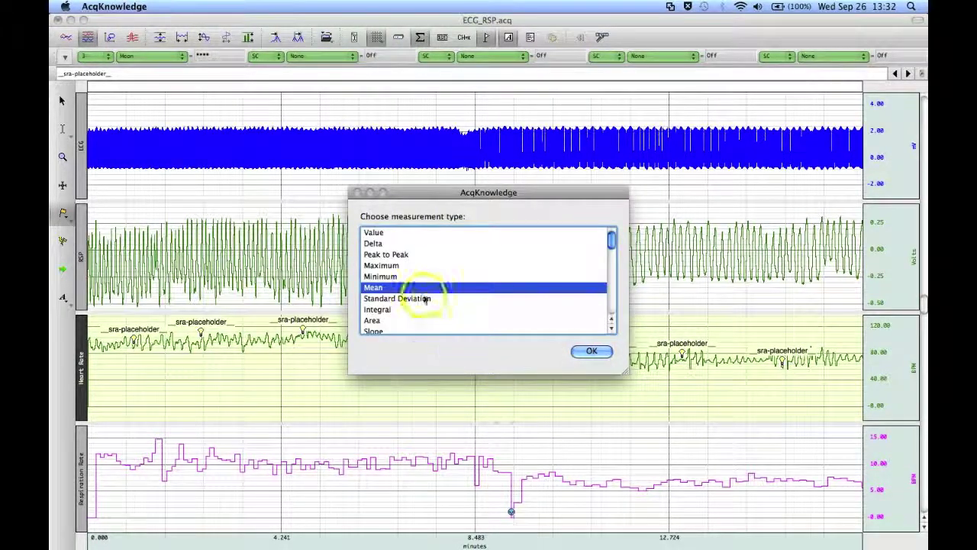
pyautogui.click(592, 358)
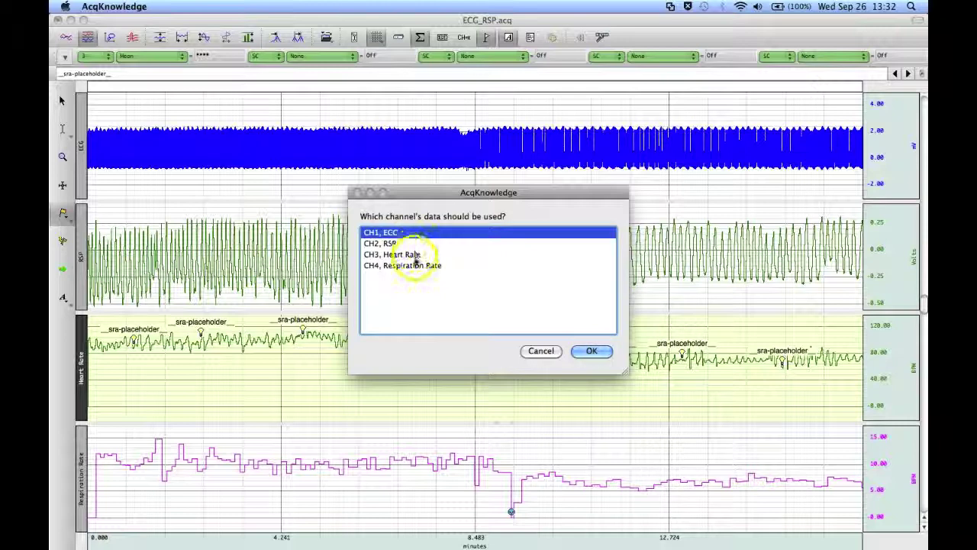
pyautogui.click(410, 266)
pyautogui.click(588, 350)
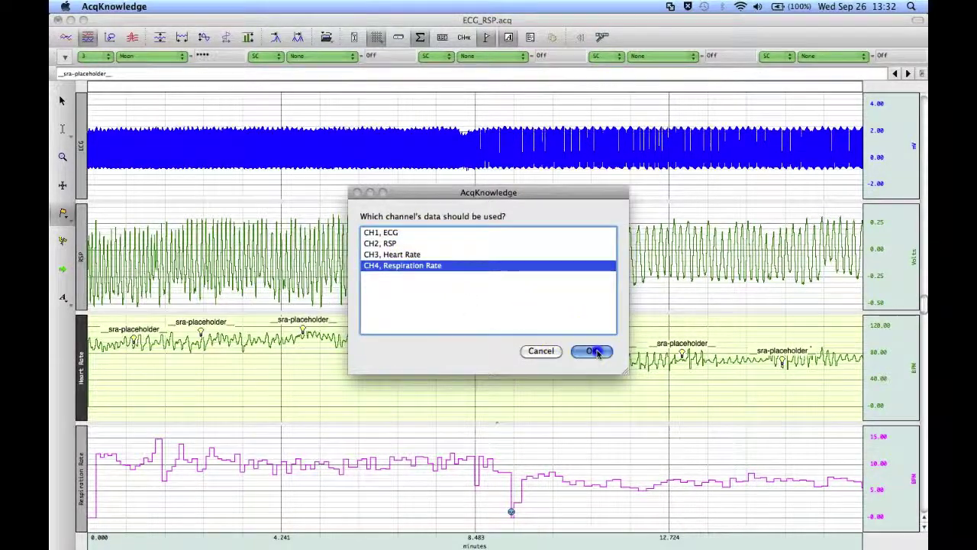
# Add Peak to Peak of Heart Rate and Respiration Rate, then run the analysis.
pyautogui.click(424, 350)
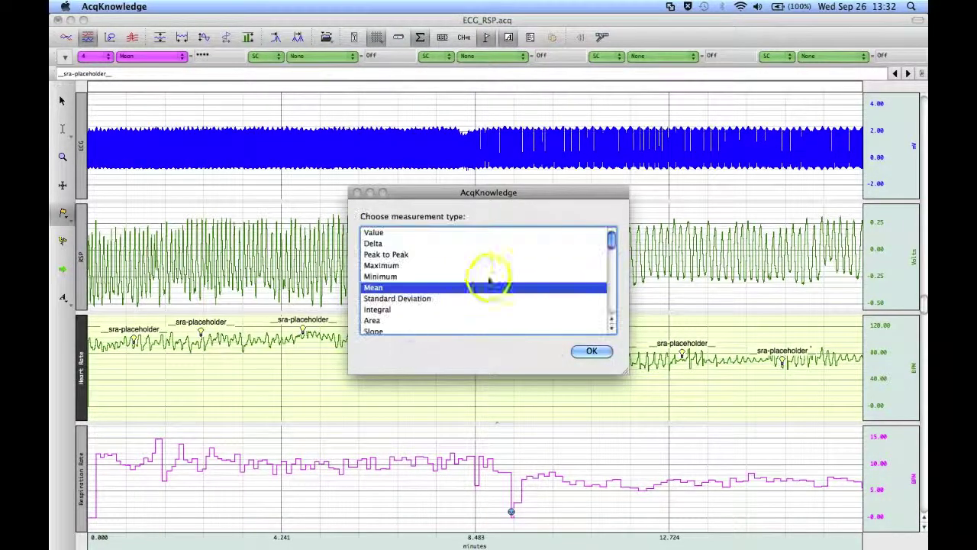
pyautogui.click(399, 256)
pyautogui.click(590, 350)
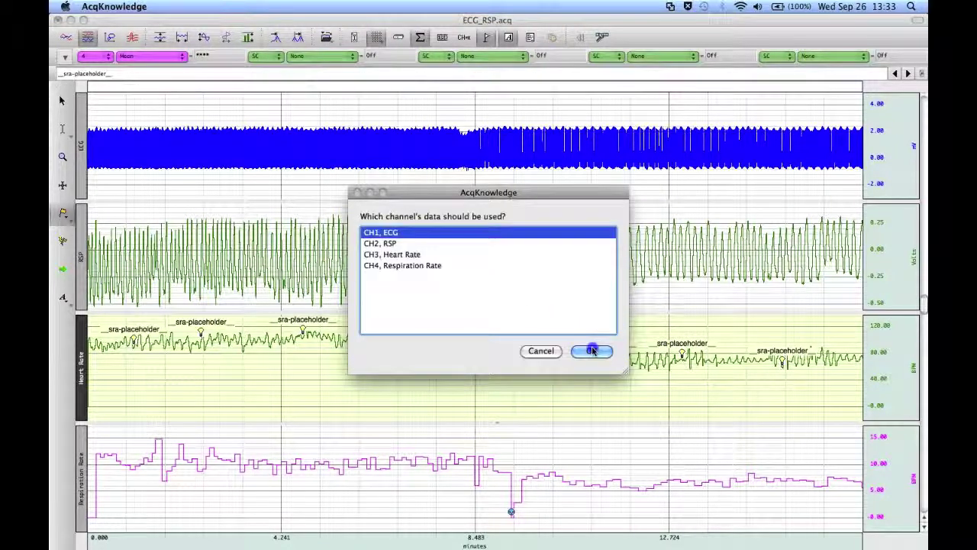
pyautogui.click(409, 254)
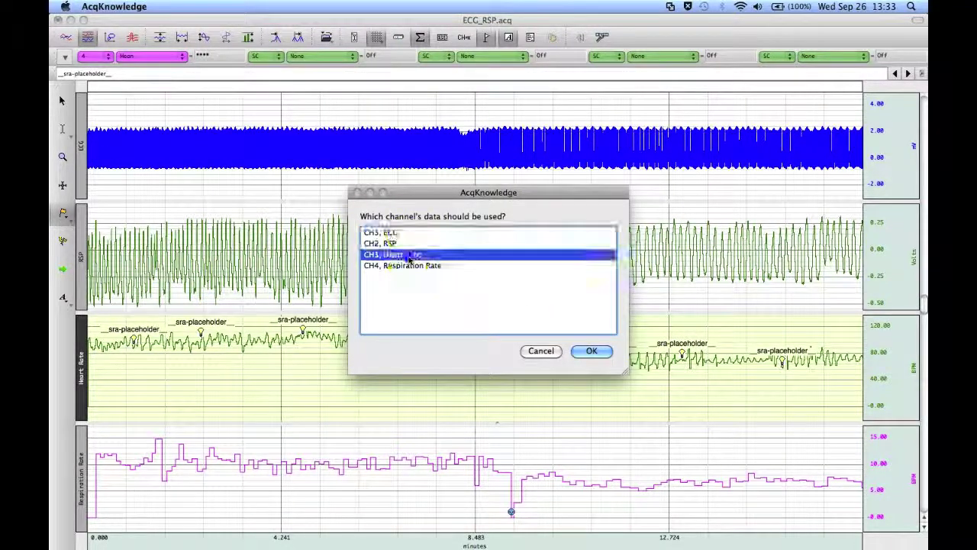
pyautogui.click(591, 350)
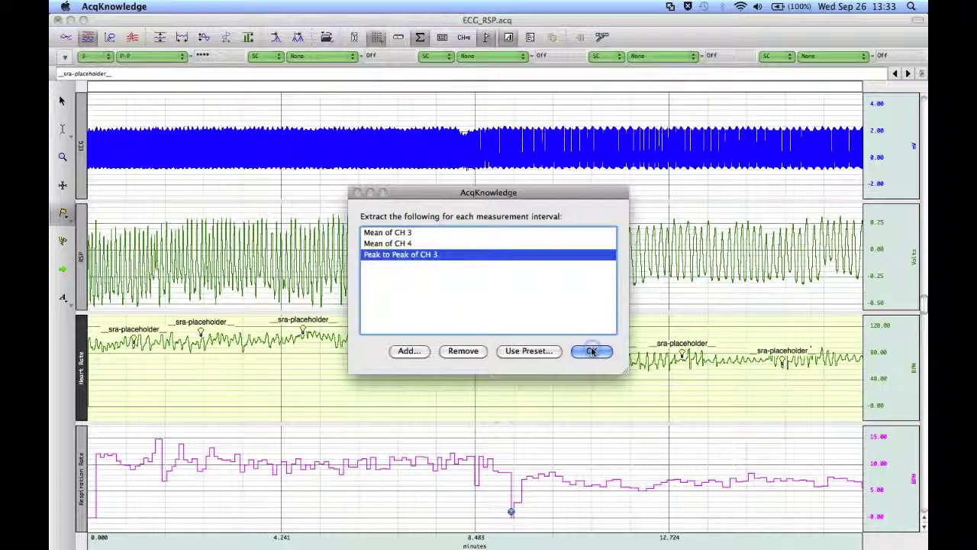
pyautogui.click(408, 350)
pyautogui.click(591, 350)
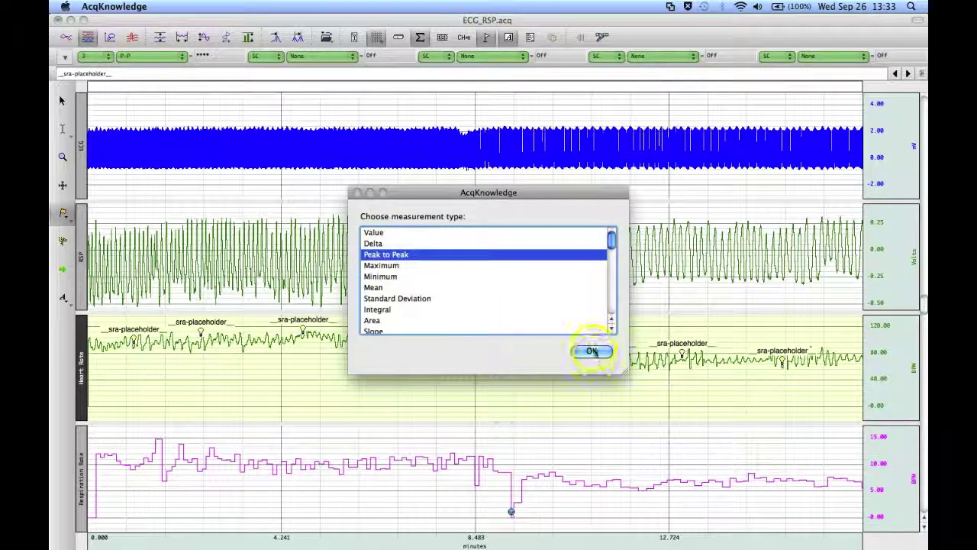
pyautogui.click(405, 265)
pyautogui.click(596, 352)
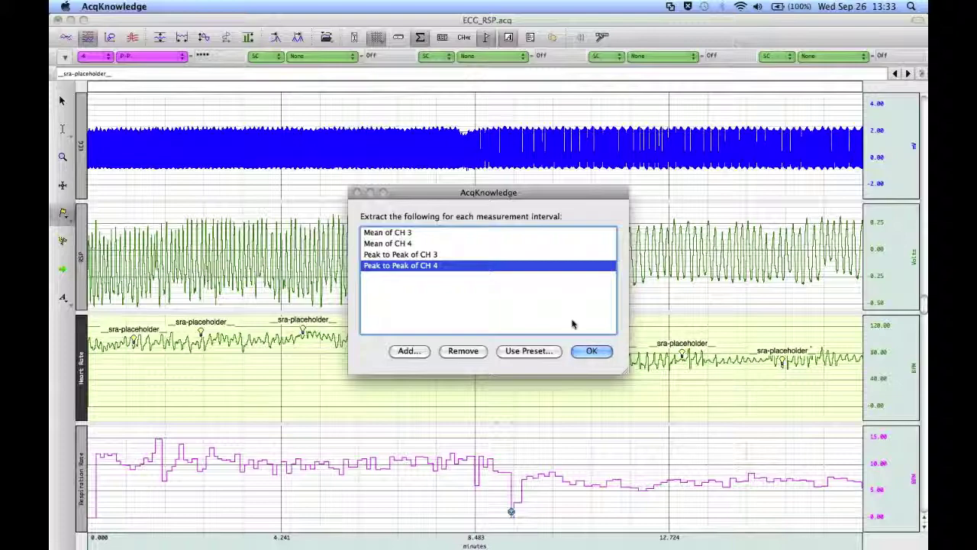
pyautogui.click(585, 349)
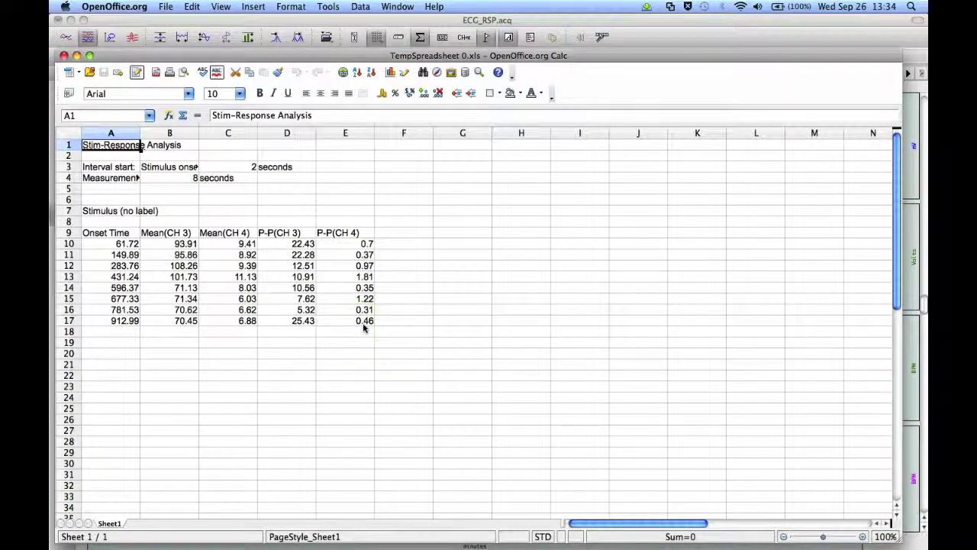
# Review TempSpreadsheet 0.xls results in Calc, then minimize the ECG_RSP.acq window.
pyautogui.click(70, 22)
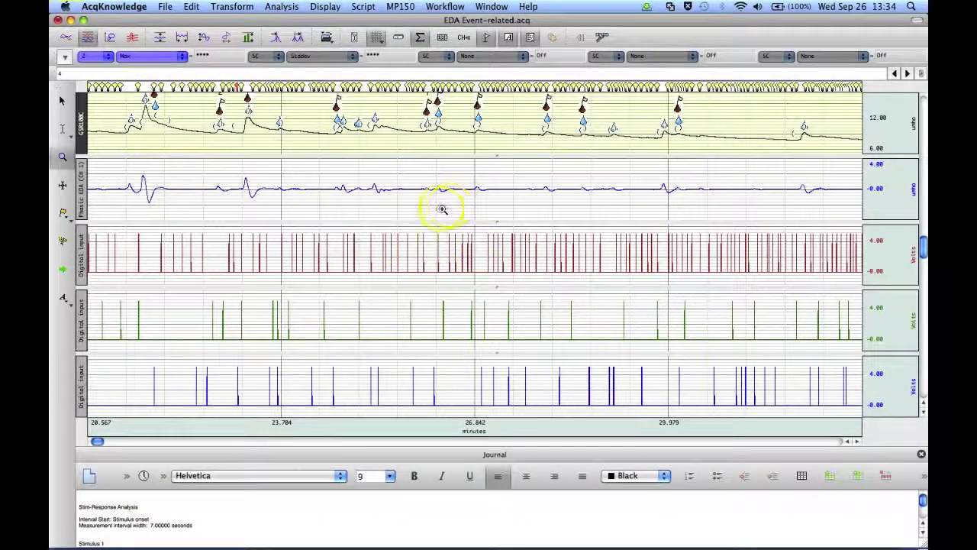
# Switch to ECG_RSP.acq via the Window menu, then bring the Calc results sheet forward from the Dock.
pyautogui.click(483, 7)
pyautogui.click(506, 204)
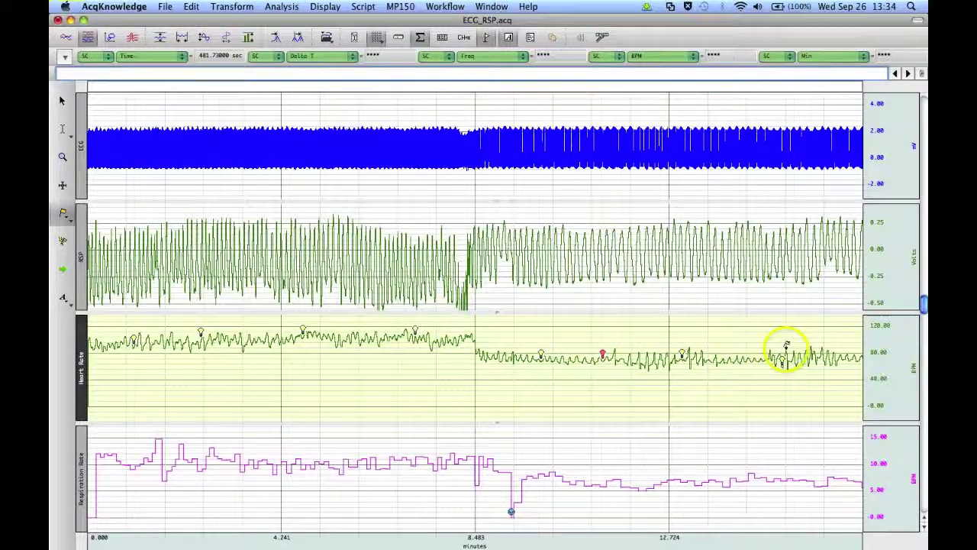
pyautogui.moveTo(878, 538)
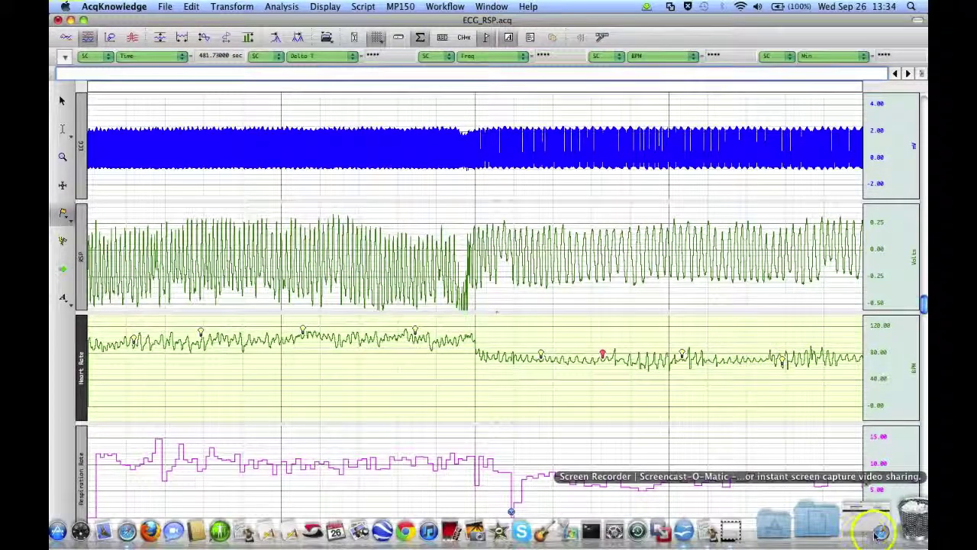
pyautogui.click(873, 535)
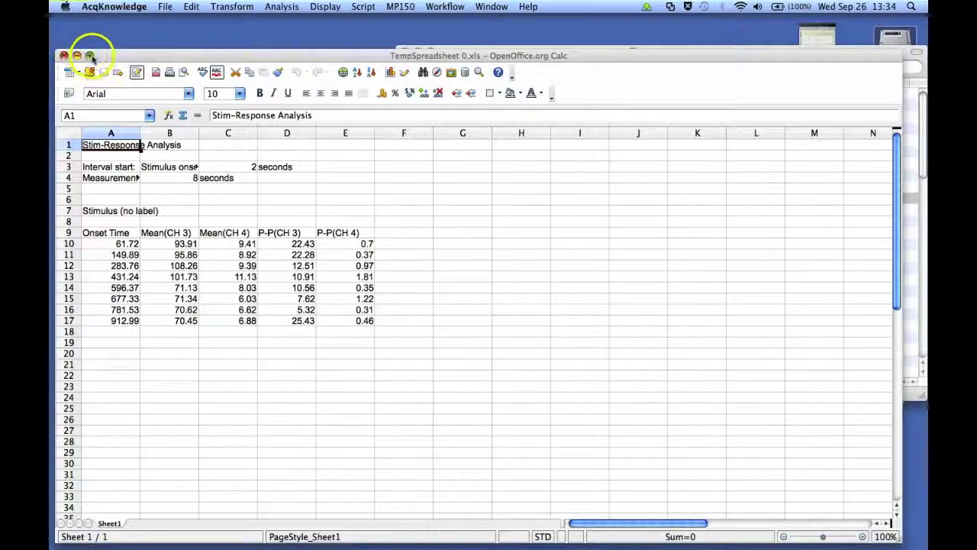
# Maximize the Calc results window, then restore ECG_RSP.acq from the Dock.
pyautogui.click(90, 56)
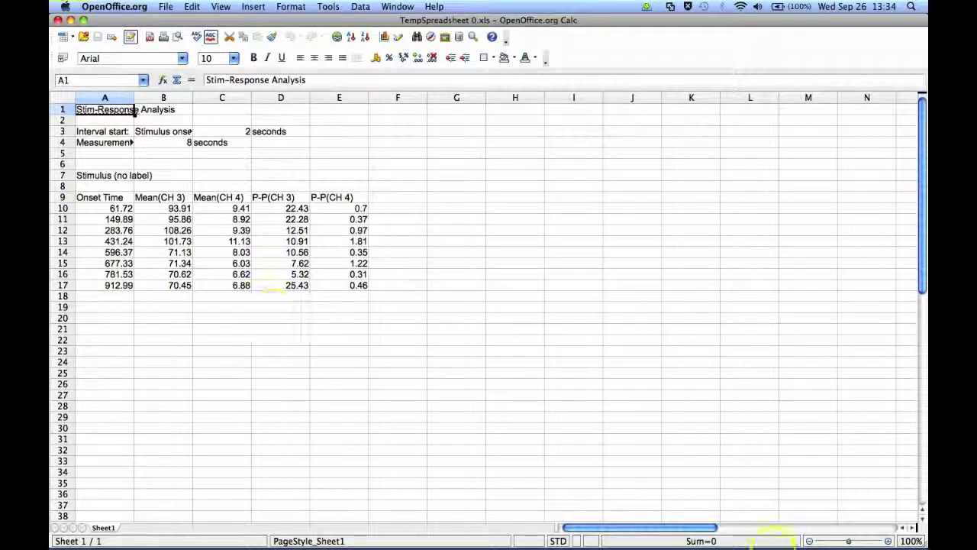
pyautogui.moveTo(798, 538)
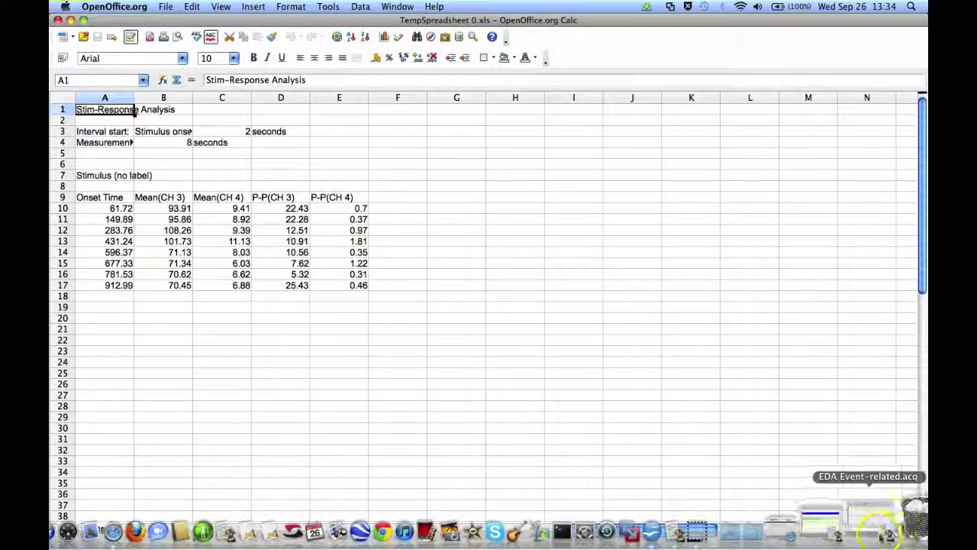
pyautogui.click(856, 534)
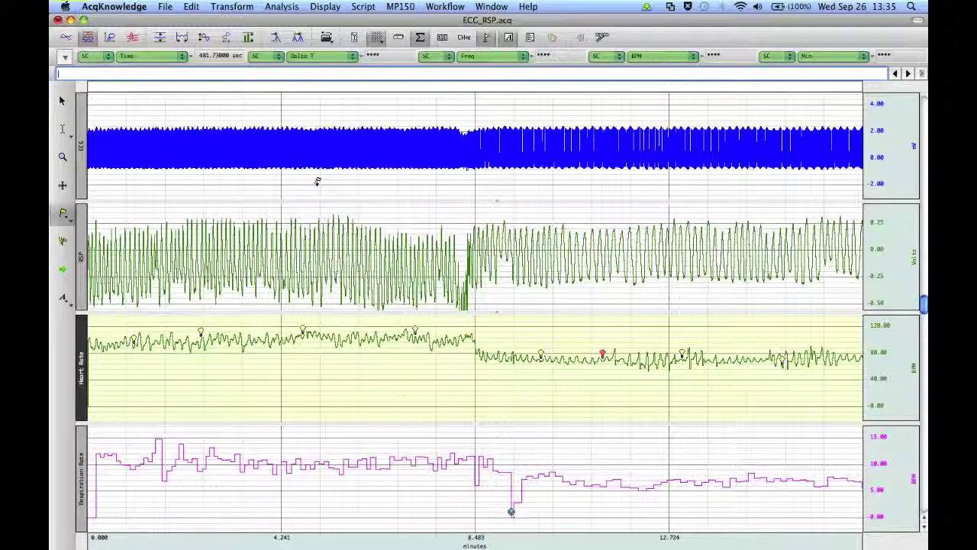
# In ECG_RSP.acq, show the Analysis > Stim-Response submenu with Stim-Response Analysis highlighted.
pyautogui.click(289, 120)
pyautogui.click(282, 6)
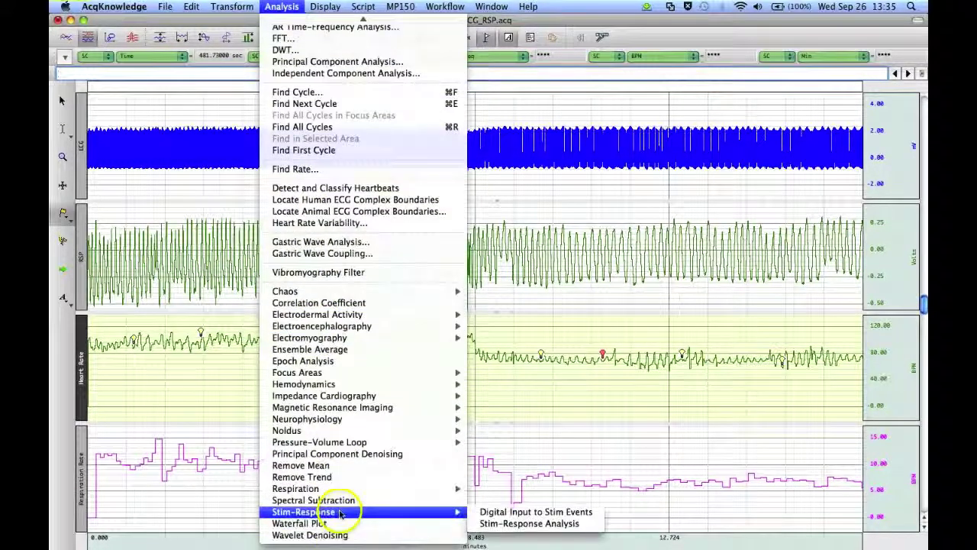
pyautogui.moveTo(429, 515)
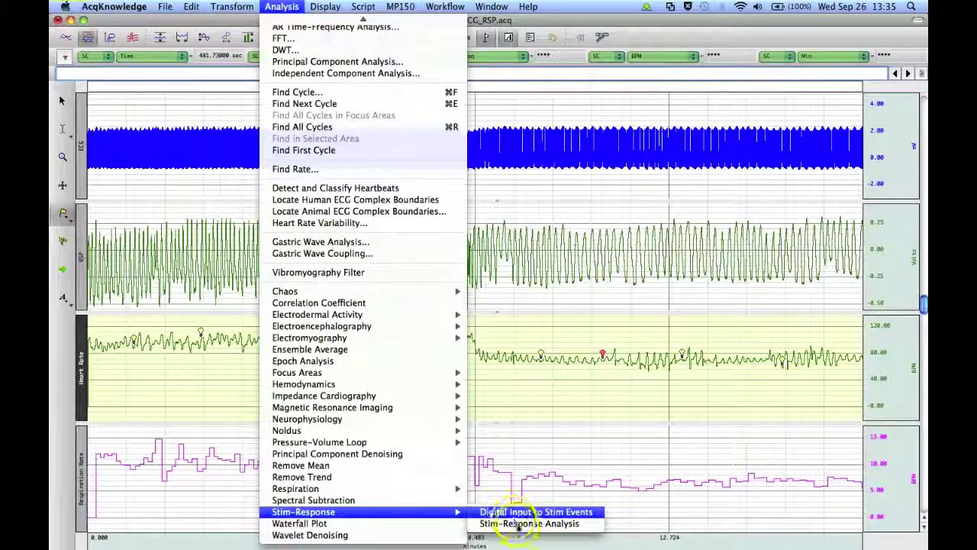